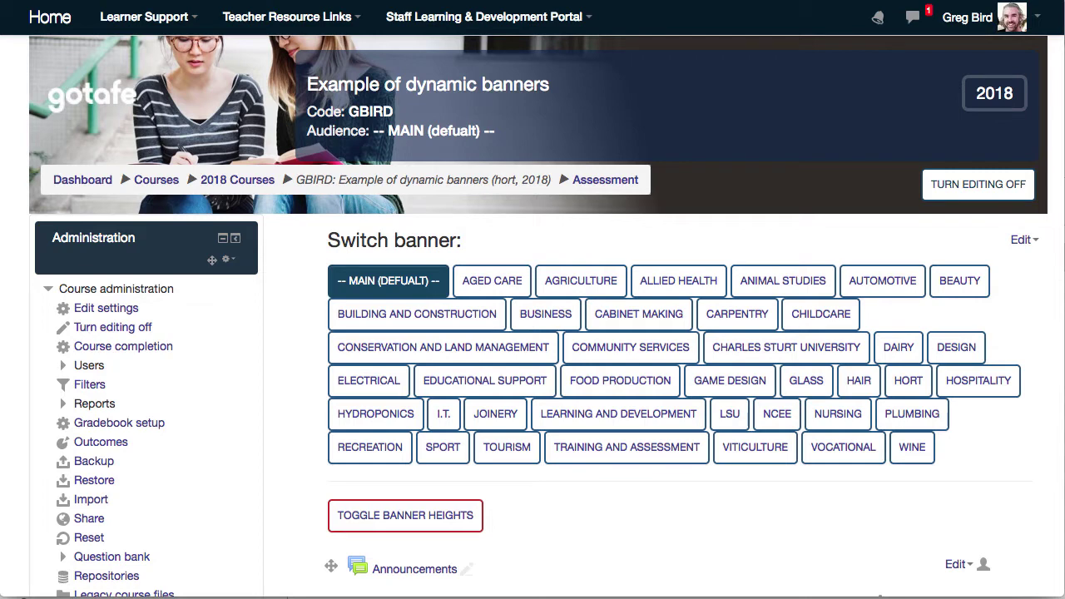
Step: Cycle the course banner through Childcare, Hair and Hort, ending on the Hospitality audience
{"action": "left_click", "coordinate": [844, 315]}
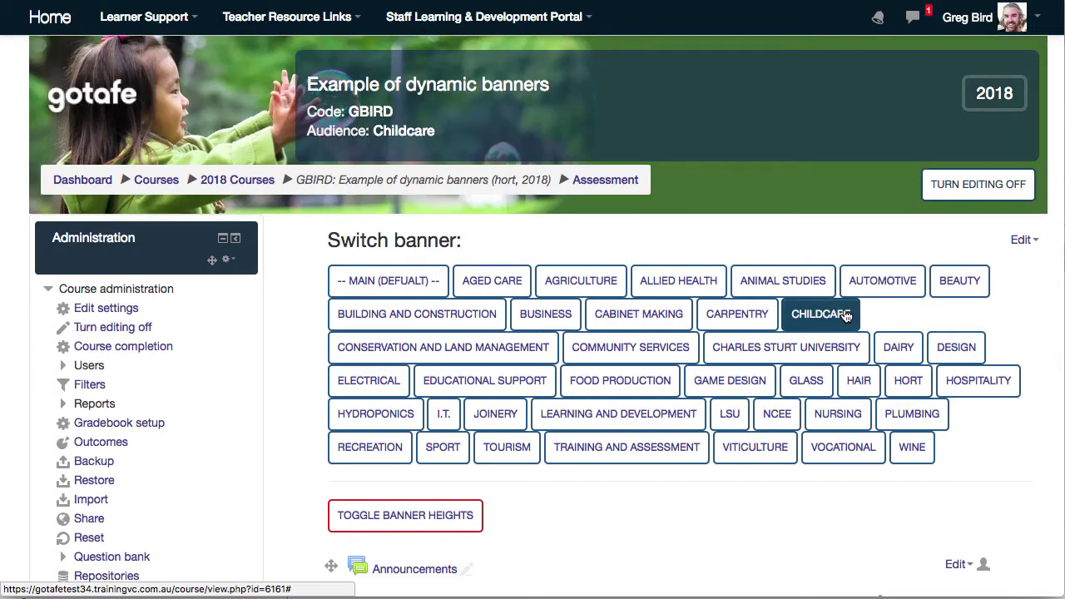
{"action": "left_click", "coordinate": [857, 383]}
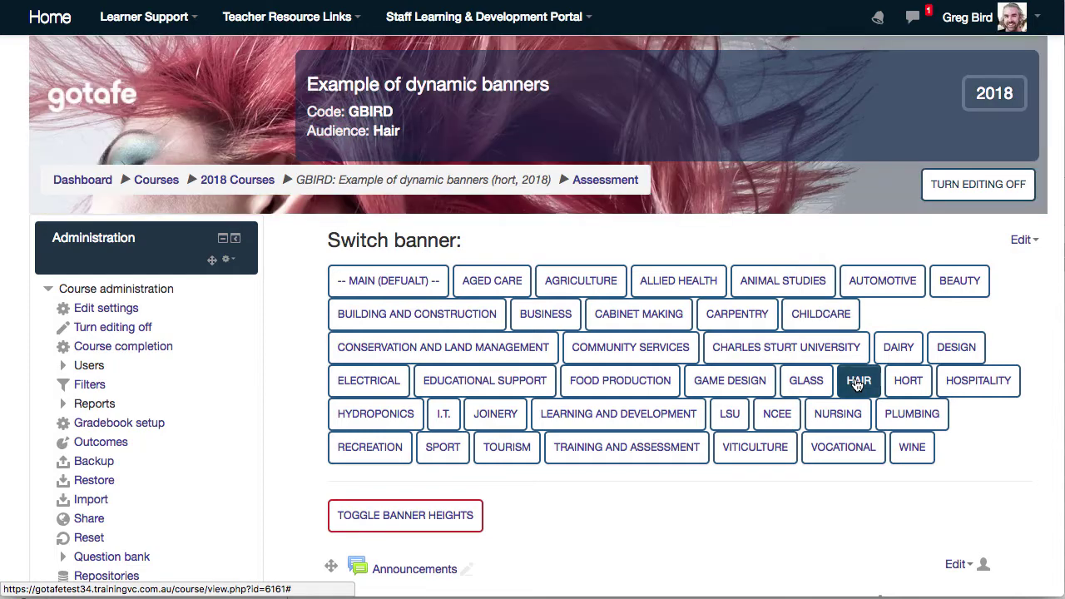
{"action": "left_click", "coordinate": [905, 383]}
{"action": "left_click", "coordinate": [985, 387]}
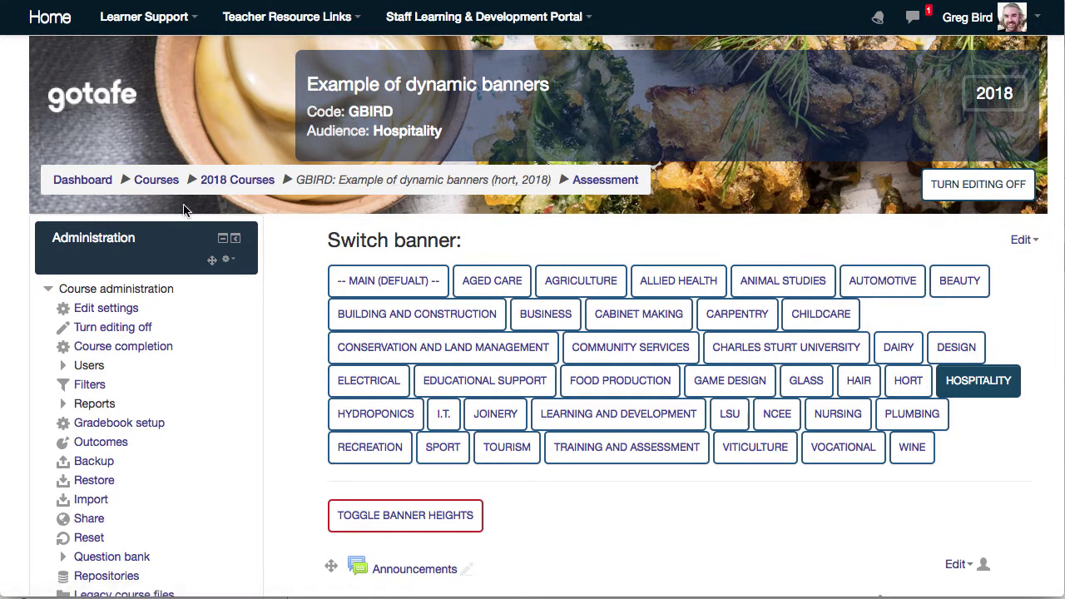
Step: In course settings, change the full name to 'ABC123: This is my new course (hosp, 2018)'
{"action": "left_click", "coordinate": [109, 309]}
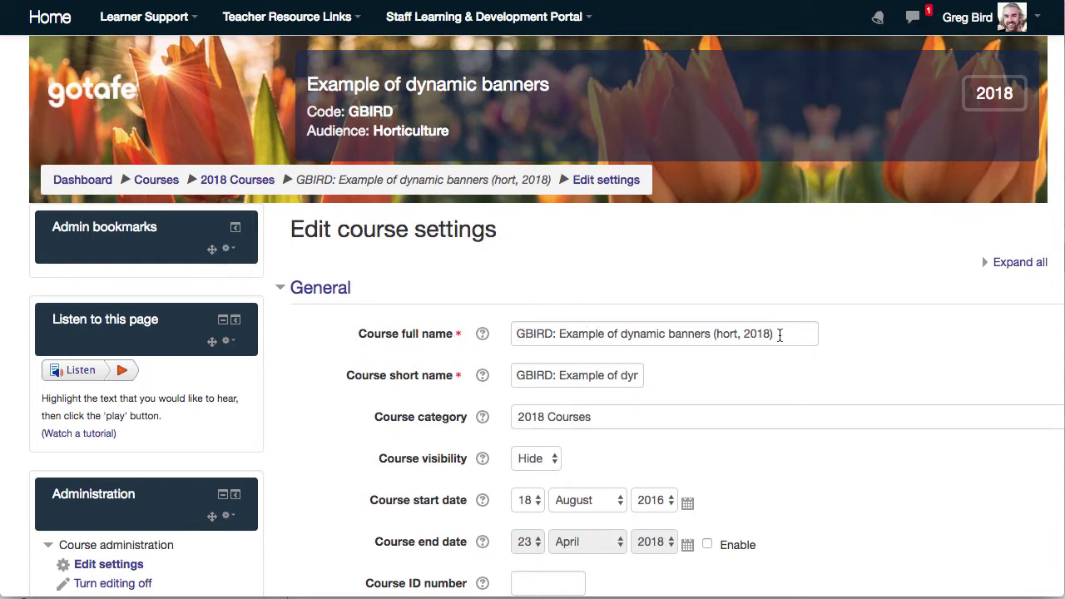
{"action": "double_click", "coordinate": [522, 333]}
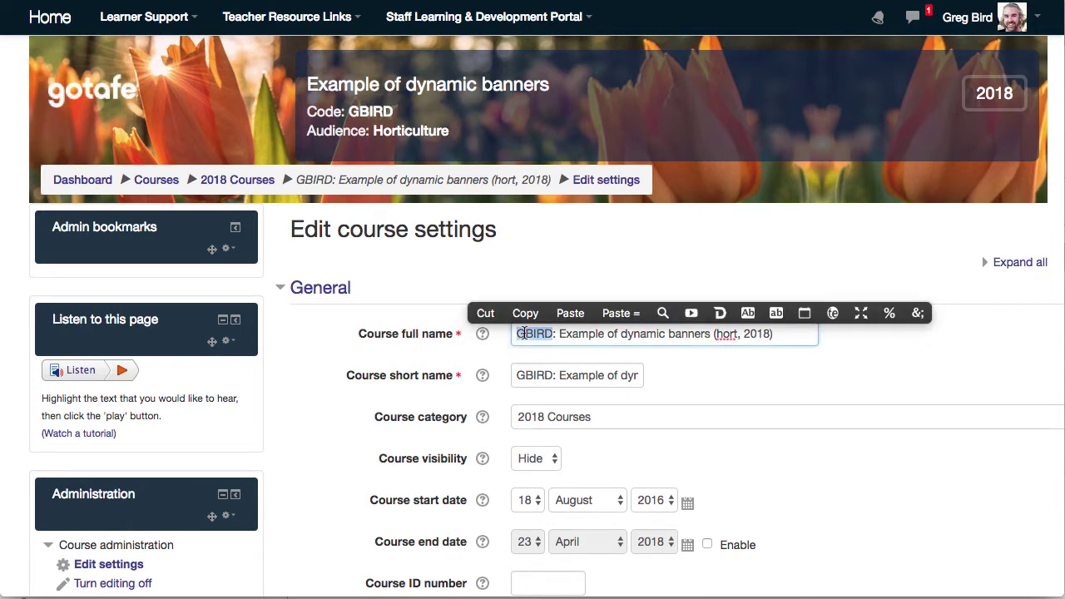
{"action": "type", "text": "ABC123"}
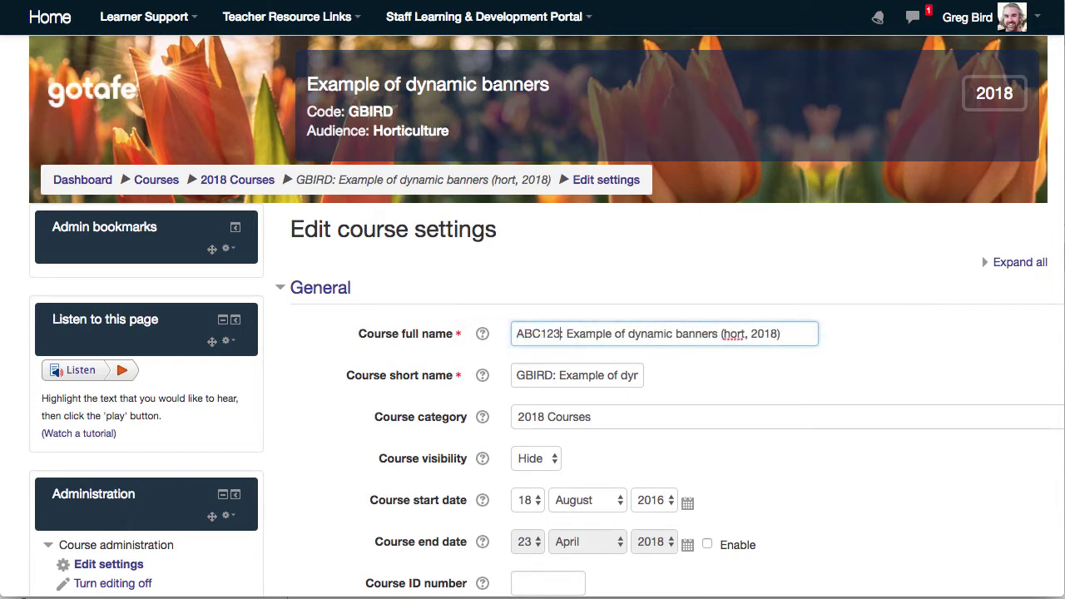
{"action": "left_click_drag", "start_coordinate": [568, 333], "coordinate": [782, 334]}
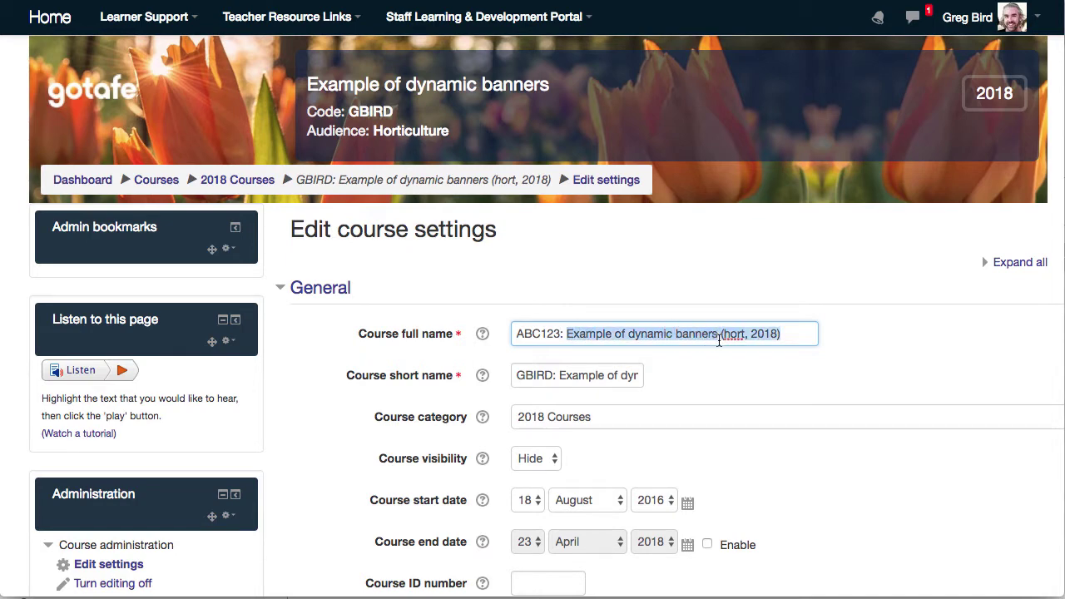
{"action": "type", "text": "This is "}
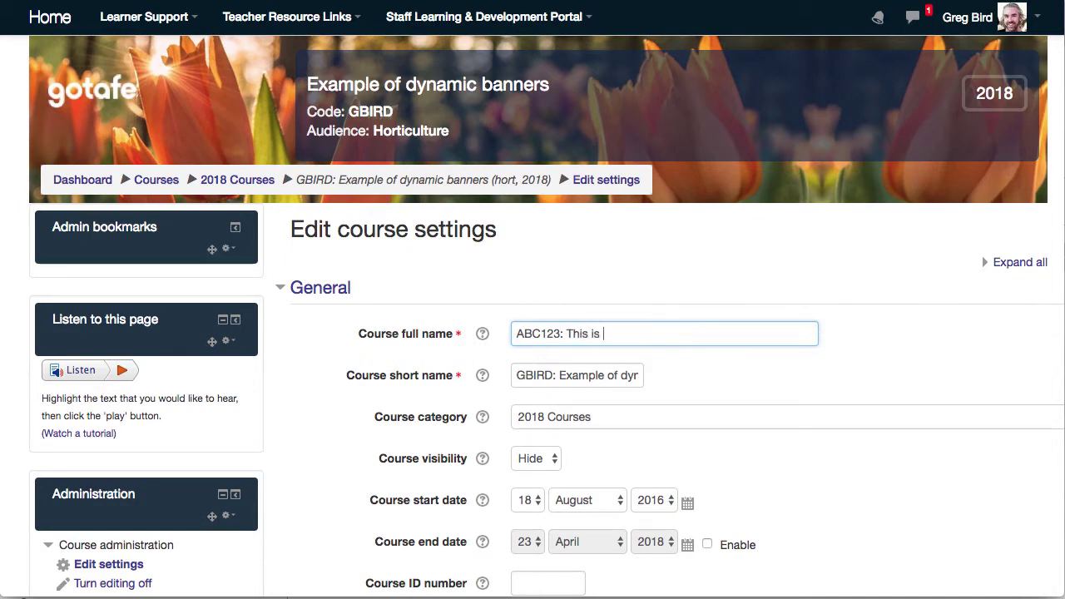
{"action": "type", "text": "my new course"}
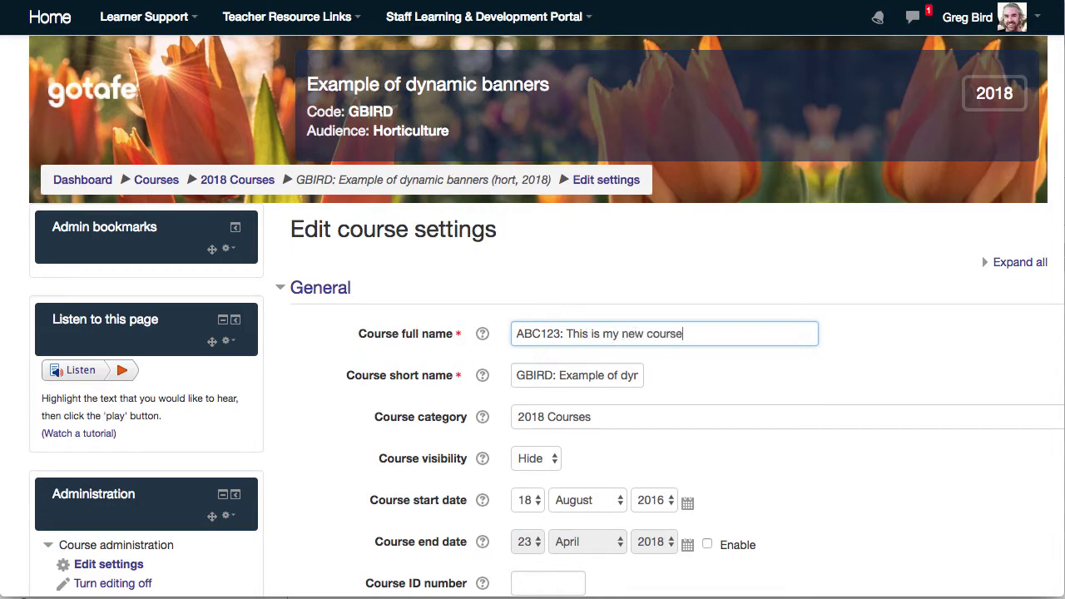
{"action": "type", "text": " ("}
{"action": "type", "text": "hosp"}
{"action": "type", "text": "."}
{"action": "type", "text": " 2018"}
{"action": "key", "text": "BackSpace"}
{"action": "type", "text": "8)"}
Step: Copy the new full name into the Course short name field, replacing the old short name
{"action": "key", "text": "super+a"}
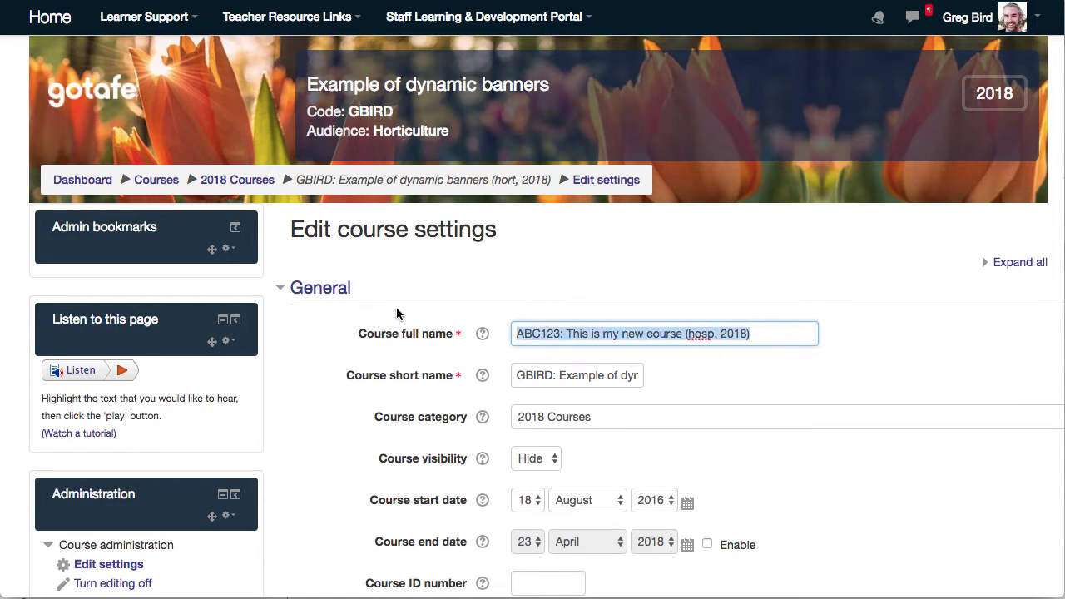
{"action": "key", "text": "super+c"}
{"action": "left_click", "coordinate": [524, 373]}
{"action": "key", "text": "super+a"}
{"action": "key", "text": "super+v"}
{"action": "scroll", "coordinate": [524, 372], "scroll_direction": "down", "scroll_amount": 20}
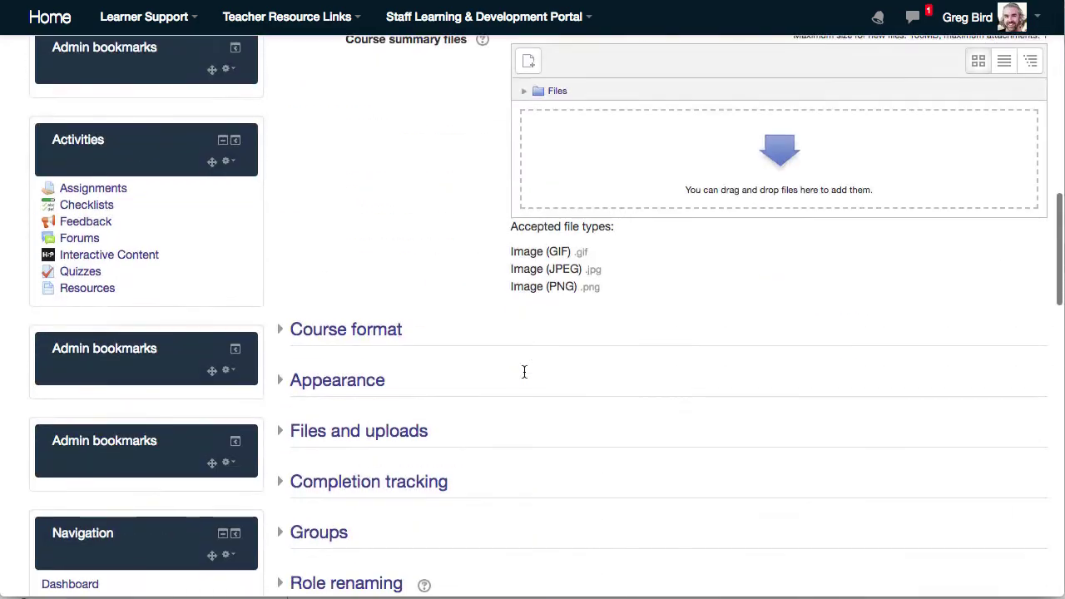
{"action": "scroll", "coordinate": [525, 372], "scroll_direction": "up", "scroll_amount": 20}
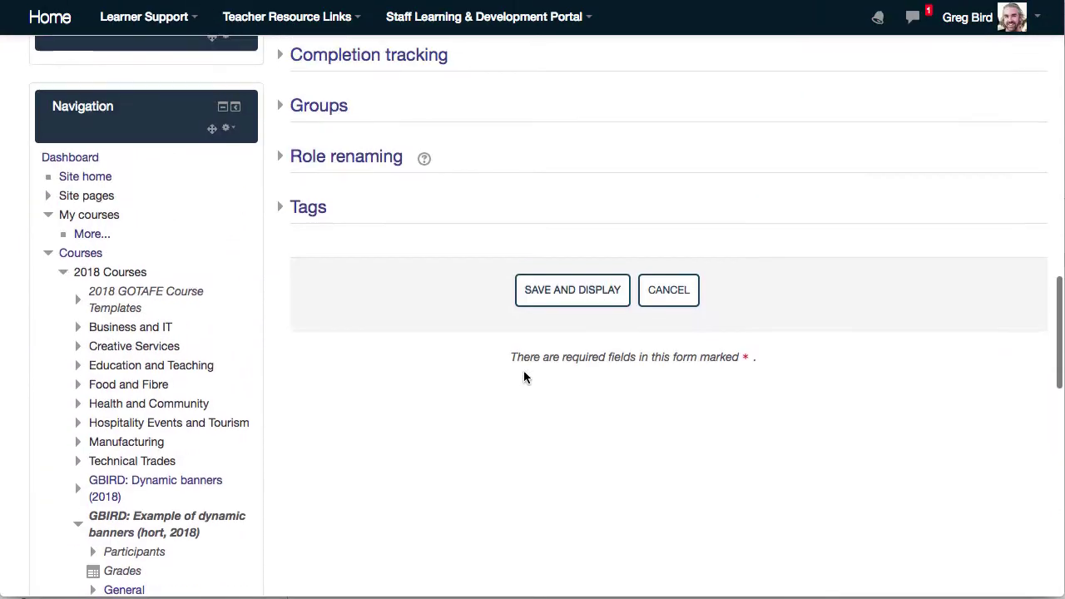
Step: Save the settings and highlight the new title 'This is my new course' in the banner
{"action": "left_click", "coordinate": [563, 352]}
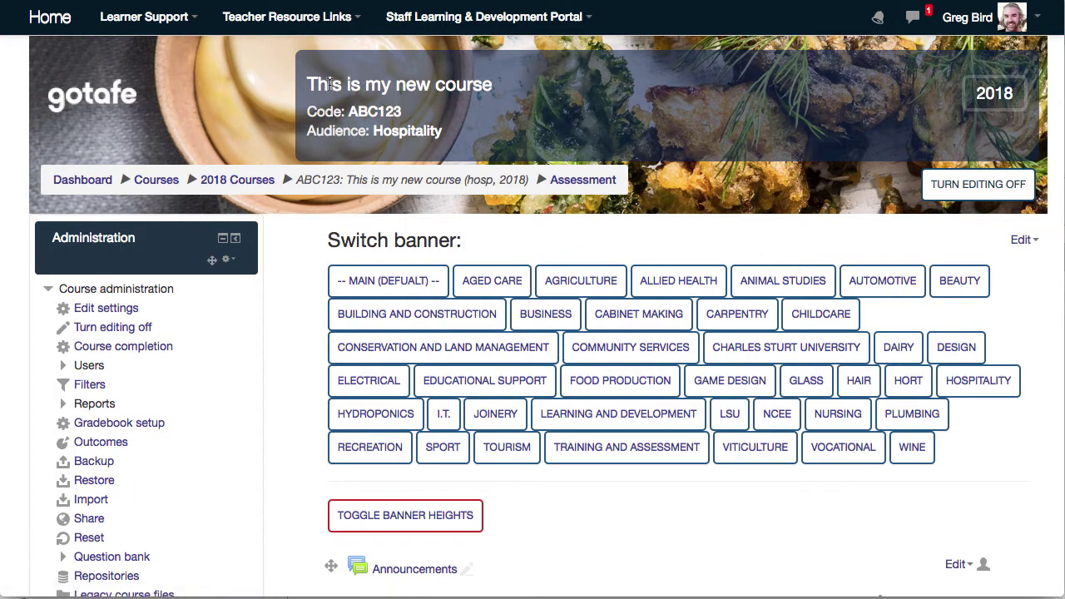
{"action": "left_click_drag", "start_coordinate": [306, 85], "coordinate": [521, 89]}
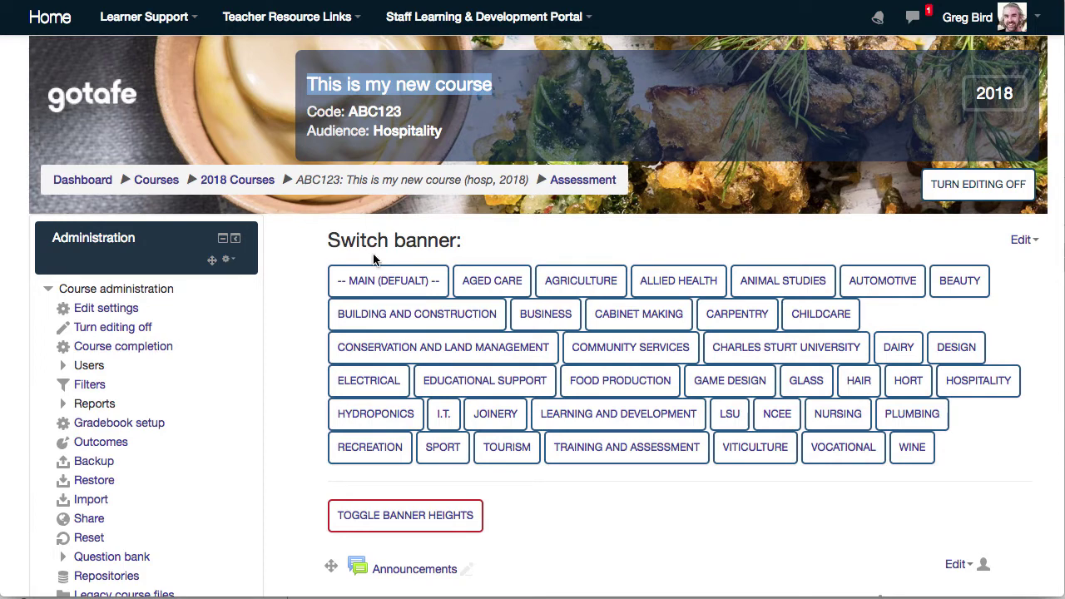
Step: Switch the banner through Agriculture, Allied Health, Glass, Dairy, Design and Beauty audiences
{"action": "left_click", "coordinate": [573, 289]}
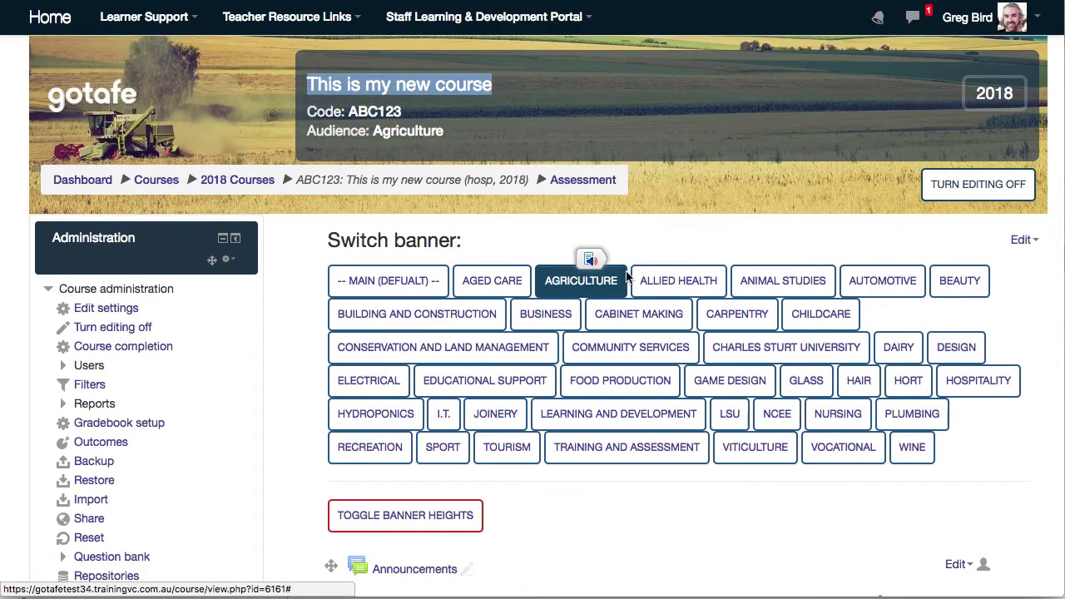
{"action": "left_click", "coordinate": [673, 282]}
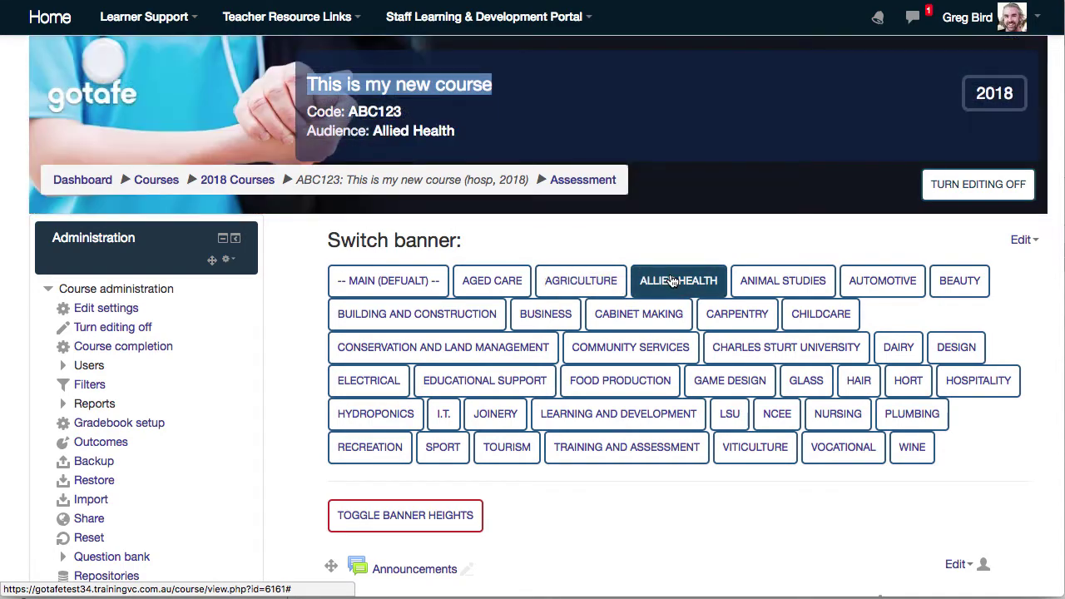
{"action": "left_click", "coordinate": [791, 383]}
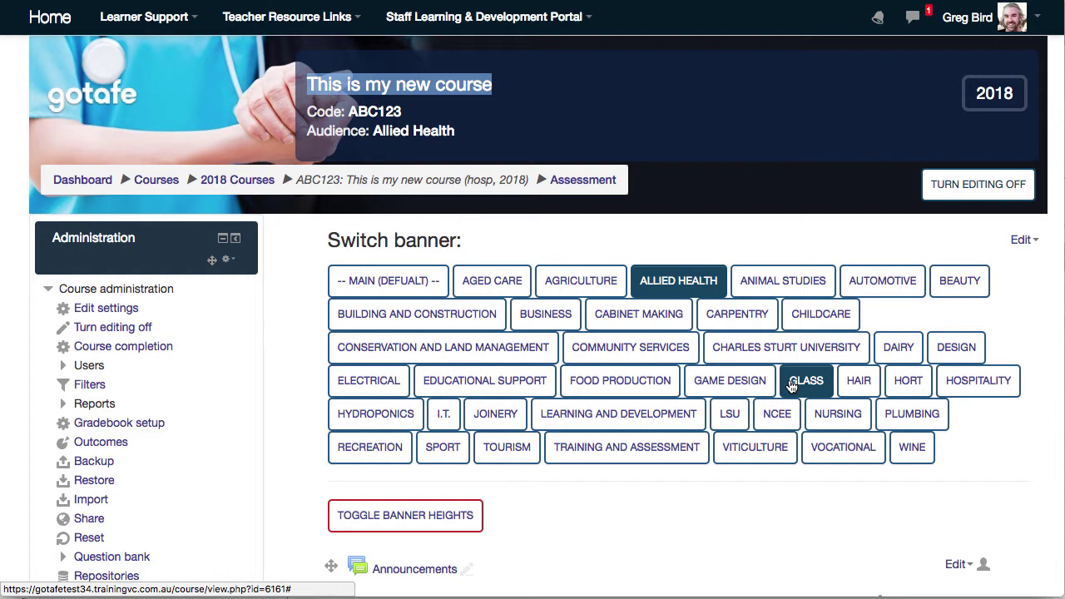
{"action": "left_click", "coordinate": [903, 349]}
{"action": "left_click", "coordinate": [951, 352]}
{"action": "left_click", "coordinate": [960, 280]}
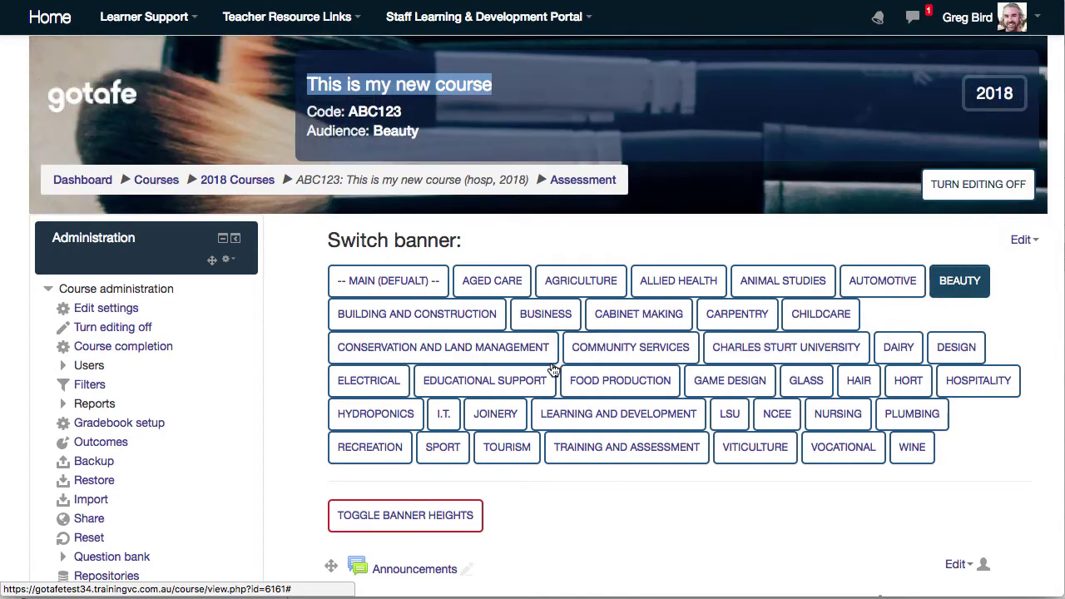
Step: Continue through Educational Support, Food Production, Game Design, Glass, Learning and Development, Joinery, ending on I.T
{"action": "left_click", "coordinate": [533, 380]}
{"action": "left_click", "coordinate": [637, 391]}
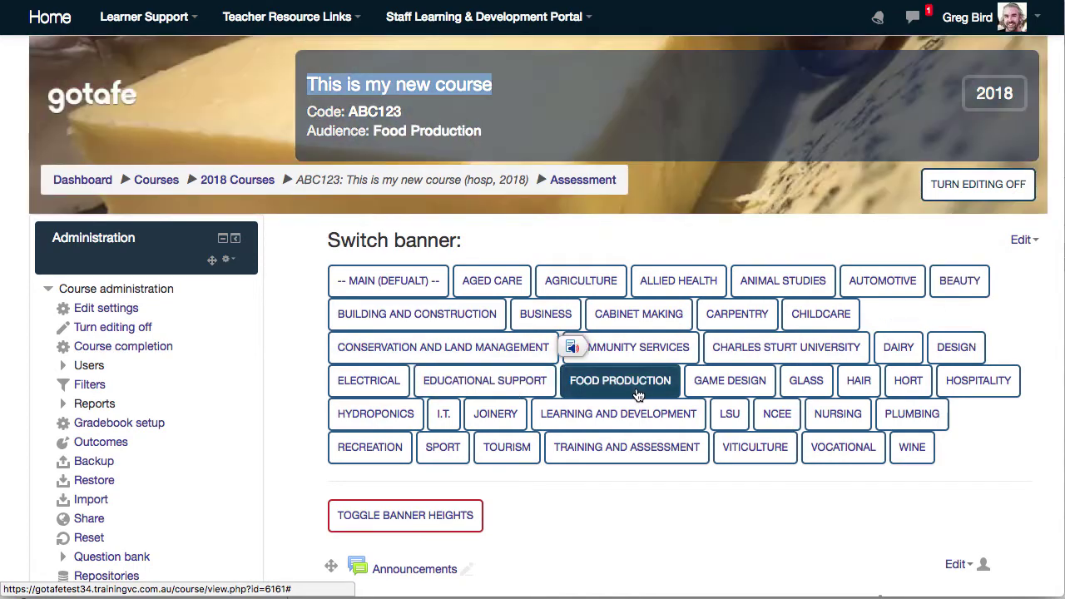
{"action": "left_click", "coordinate": [756, 387]}
{"action": "left_click", "coordinate": [803, 382]}
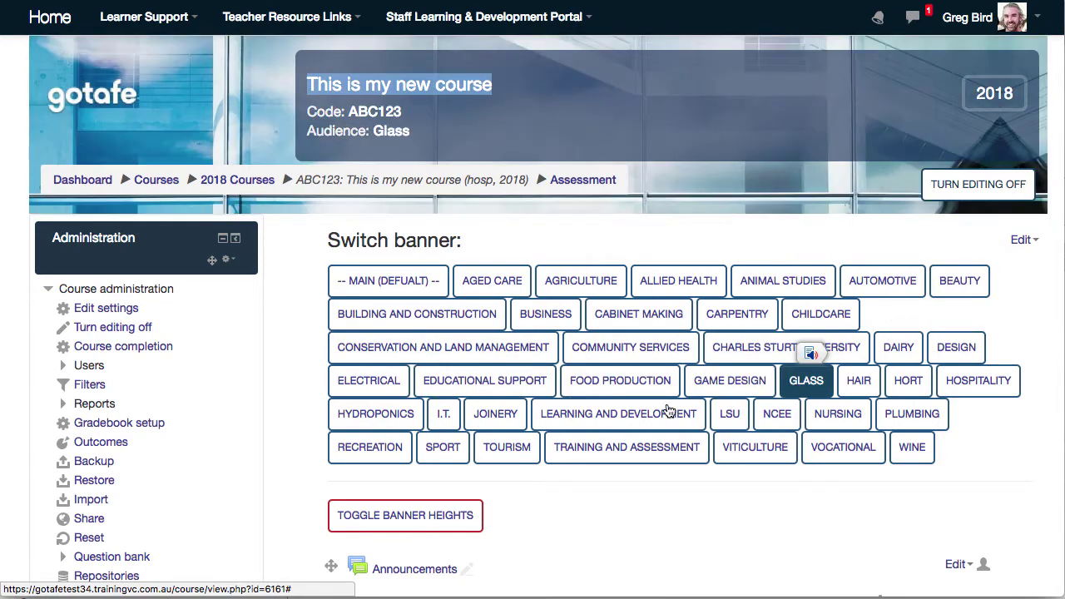
{"action": "left_click", "coordinate": [584, 424]}
{"action": "left_click", "coordinate": [495, 423]}
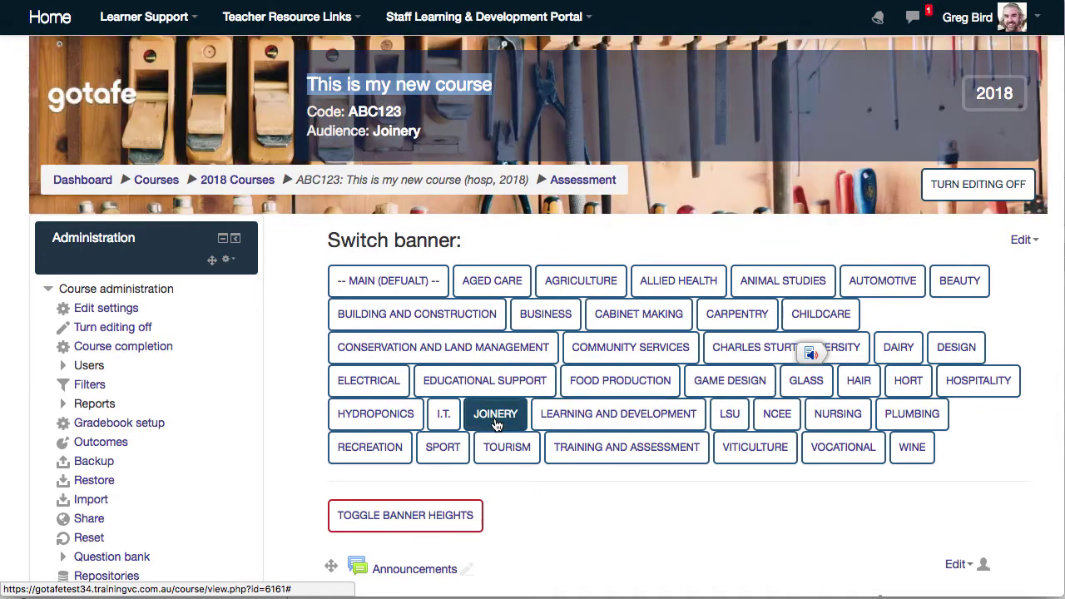
{"action": "left_click", "coordinate": [455, 420]}
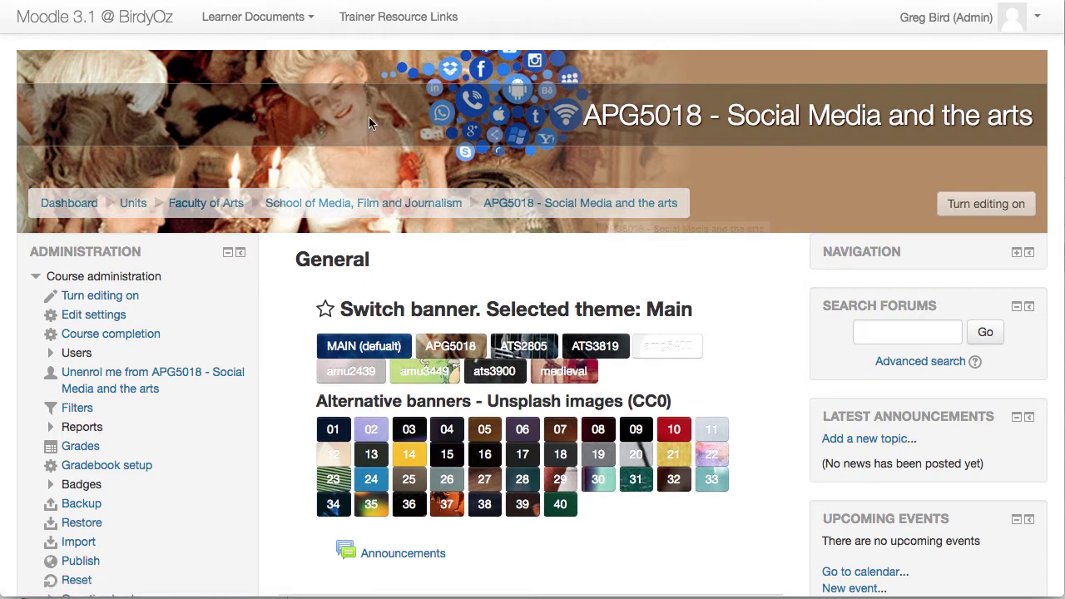
{"action": "left_click", "coordinate": [393, 208]}
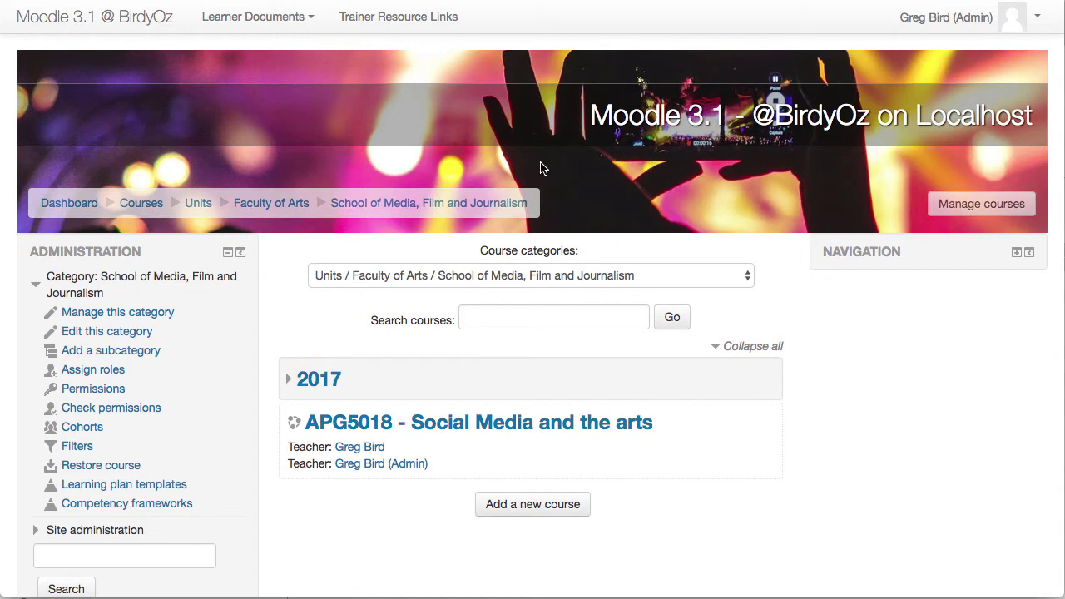
{"action": "left_click", "coordinate": [263, 207]}
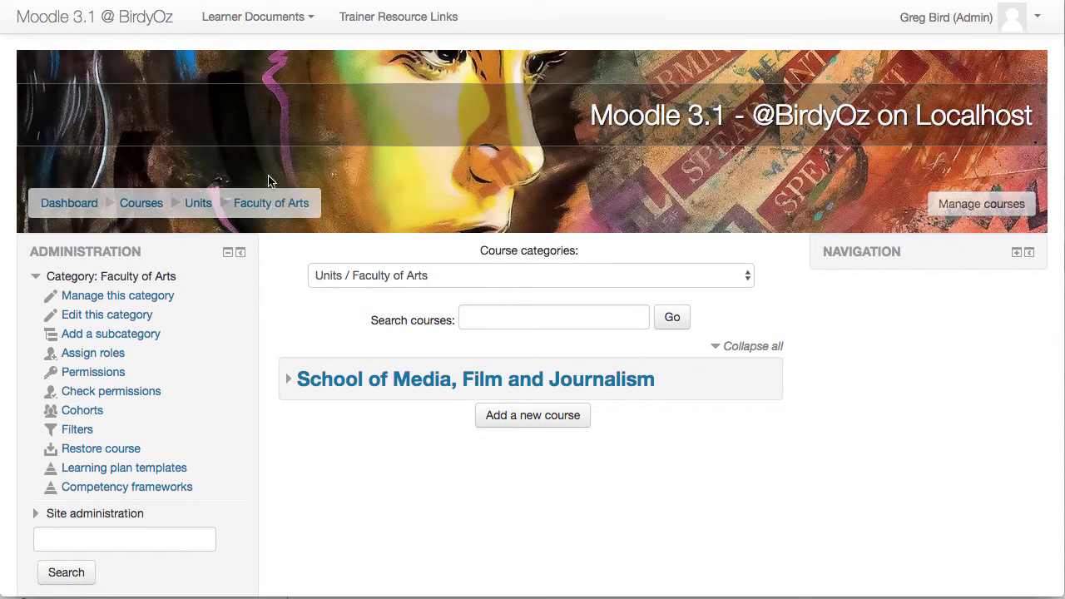
{"action": "left_click", "coordinate": [205, 203]}
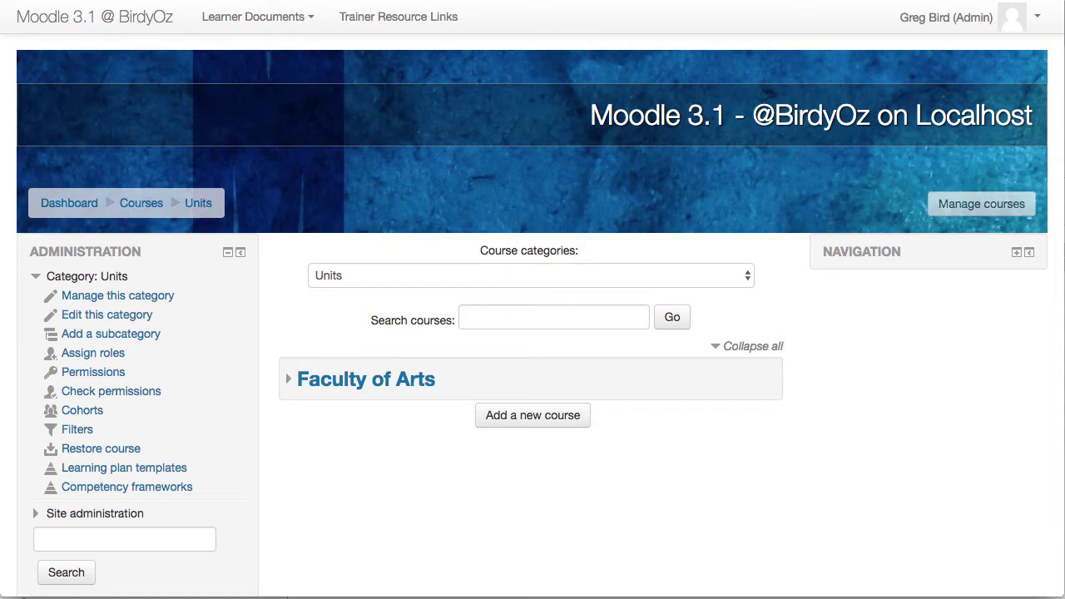
{"action": "left_click", "coordinate": [25, 0]}
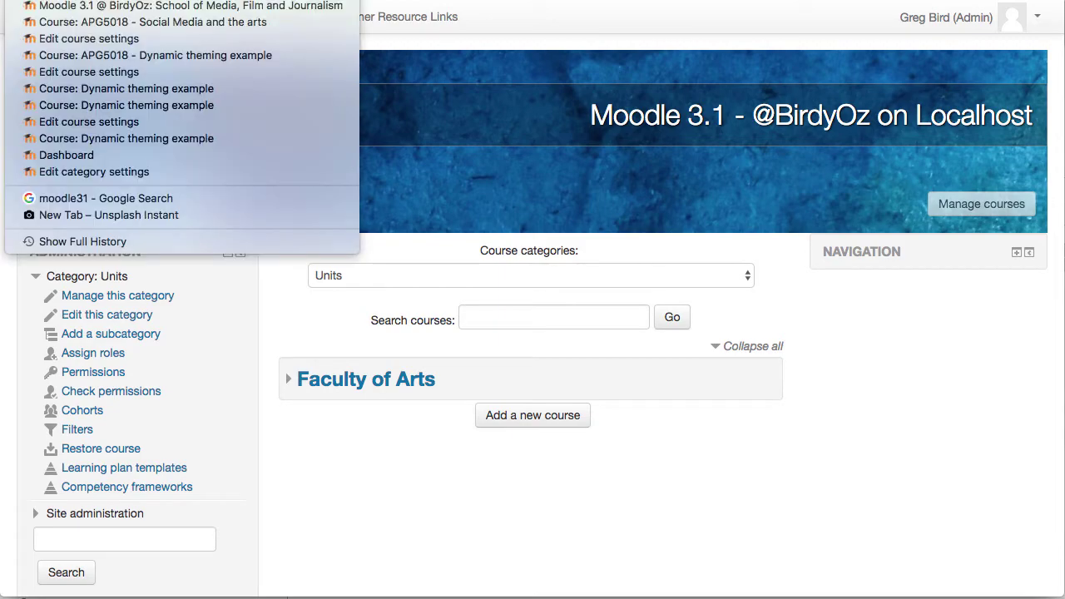
{"action": "left_click", "coordinate": [81, 57]}
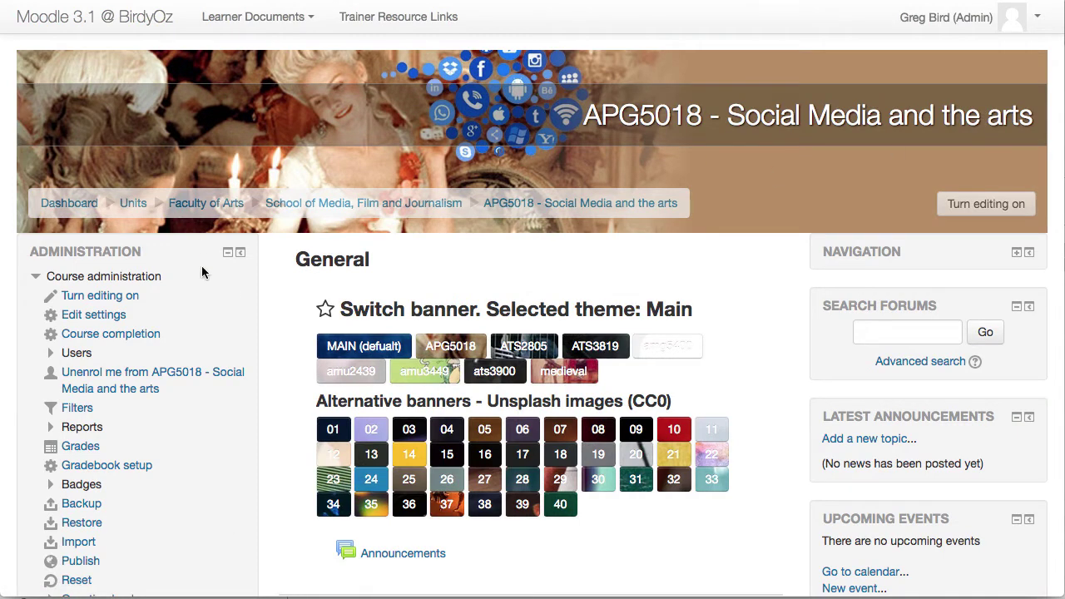
Step: Open the course's Edit settings form from Course administration
{"action": "left_click", "coordinate": [113, 320]}
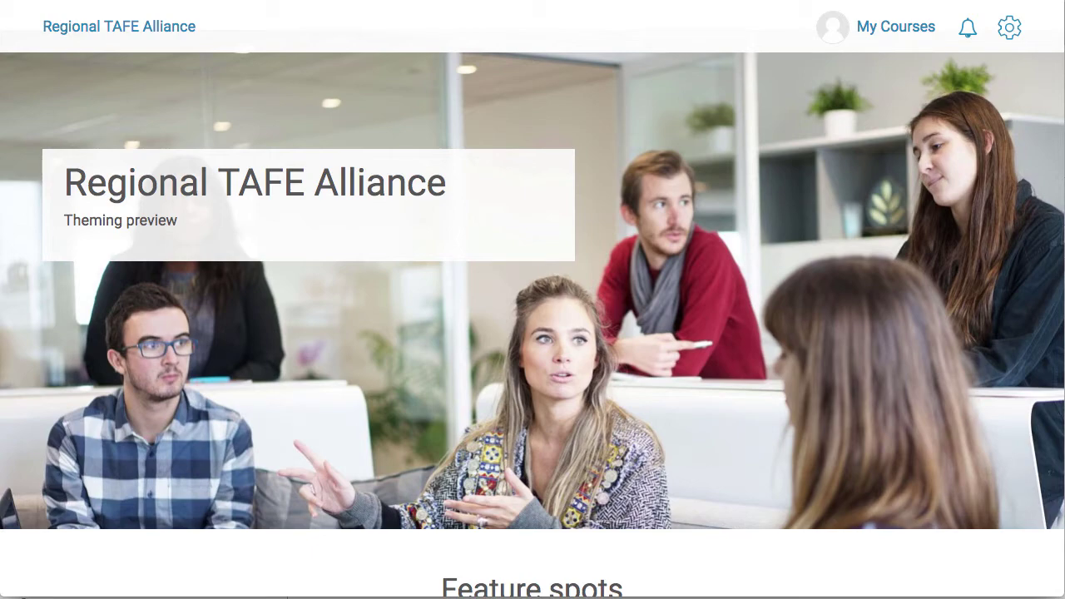
Step: Open 'GBIRD: Dynamic Theming demo course (2018)' from the My Courses personal menu
{"action": "scroll", "coordinate": [654, 147], "scroll_direction": "down", "scroll_amount": 5}
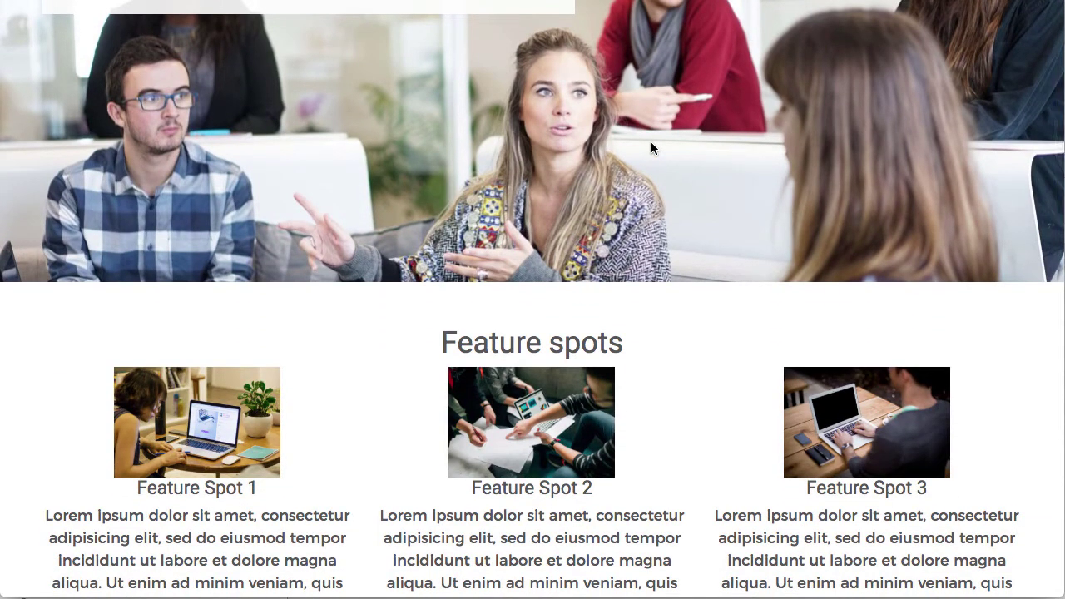
{"action": "scroll", "coordinate": [652, 148], "scroll_direction": "down", "scroll_amount": 20}
{"action": "scroll", "coordinate": [652, 148], "scroll_direction": "down", "scroll_amount": 10}
{"action": "scroll", "coordinate": [651, 148], "scroll_direction": "up", "scroll_amount": 20}
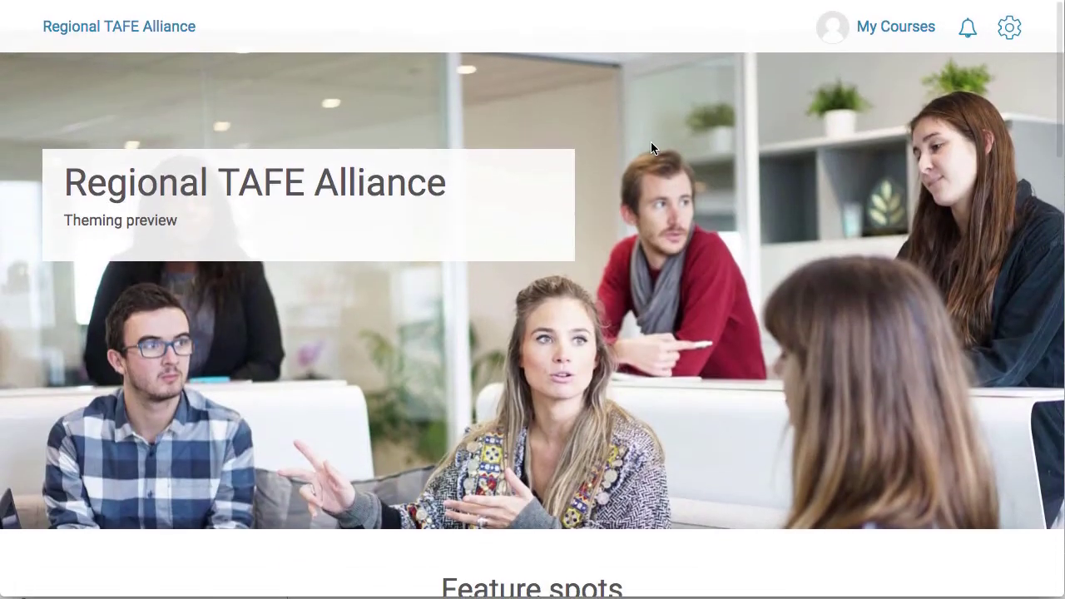
{"action": "left_click", "coordinate": [905, 25]}
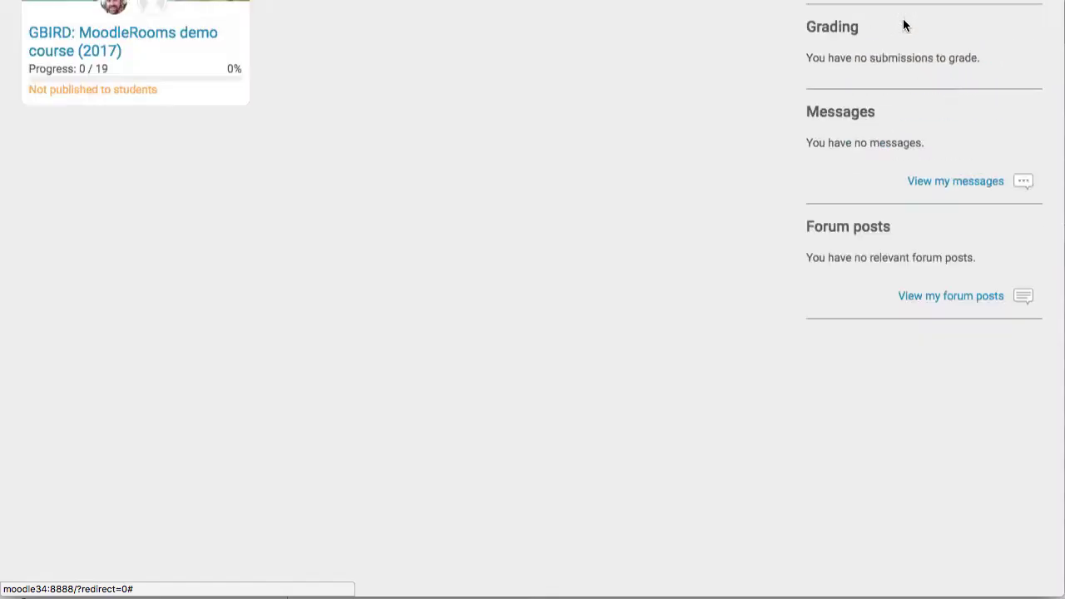
{"action": "left_click", "coordinate": [169, 285]}
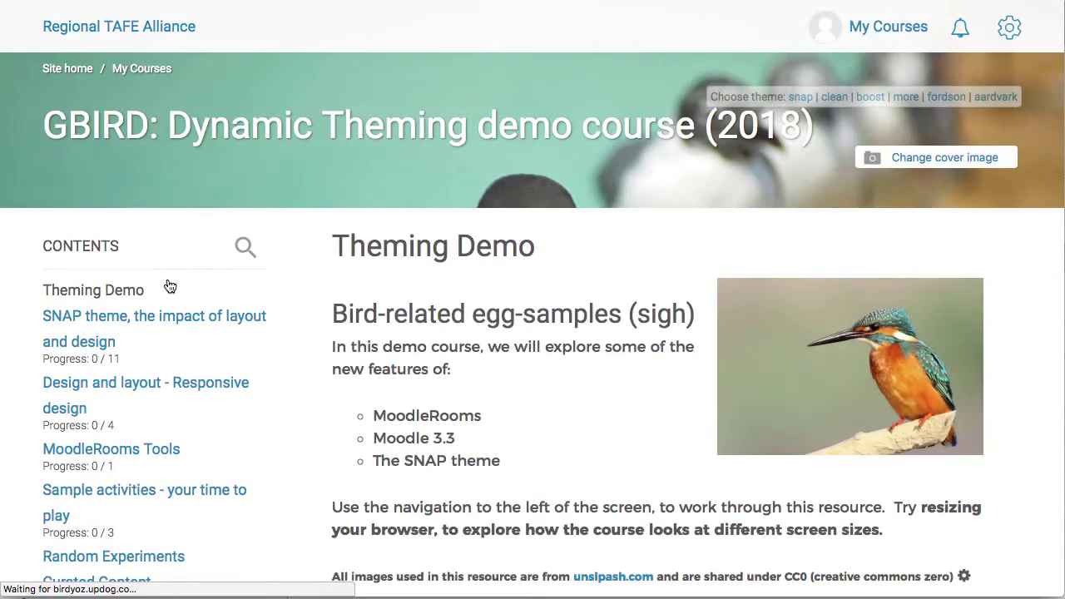
{"action": "scroll", "coordinate": [457, 173], "scroll_direction": "down", "scroll_amount": 2}
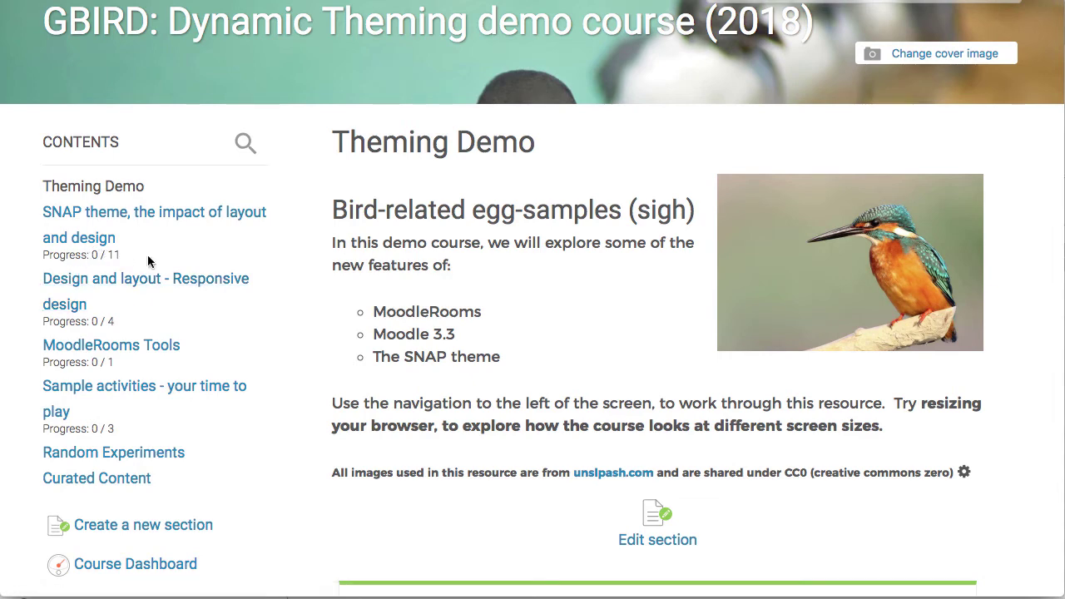
Step: Go to 'Design and layout - Responsive design' and scroll to the Columns and grids block
{"action": "left_click", "coordinate": [119, 291]}
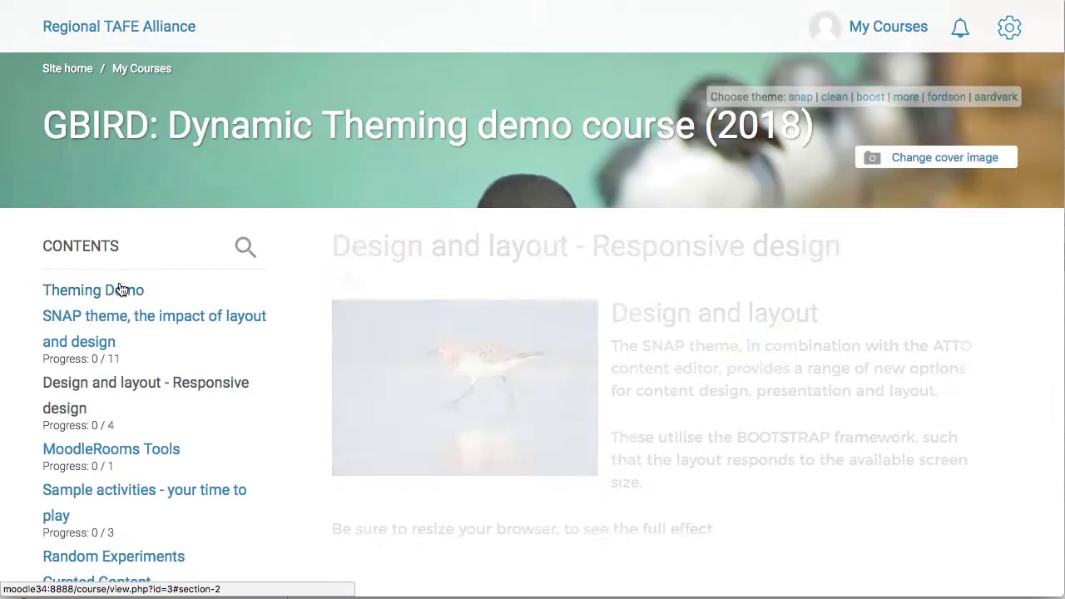
{"action": "scroll", "coordinate": [653, 339], "scroll_direction": "down", "scroll_amount": 6}
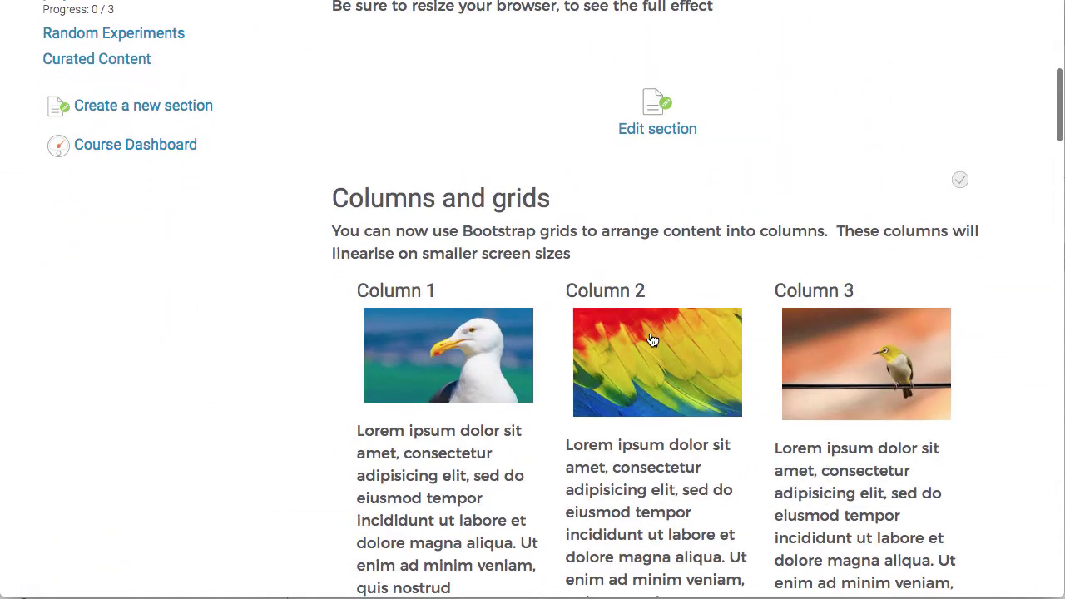
{"action": "scroll", "coordinate": [408, 236], "scroll_direction": "up", "scroll_amount": 5}
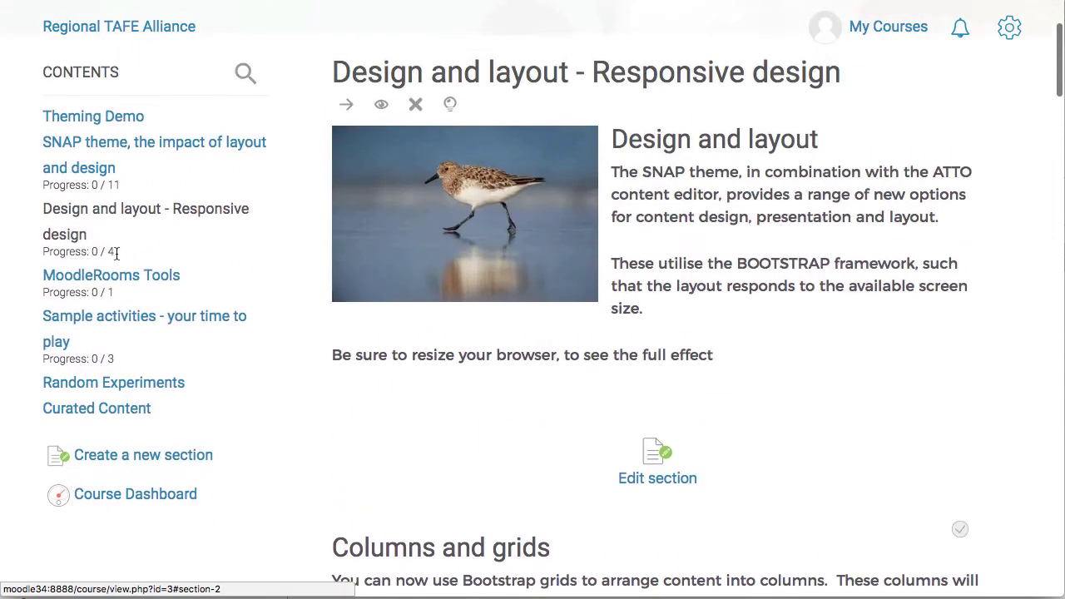
{"action": "scroll", "coordinate": [666, 289], "scroll_direction": "down", "scroll_amount": 7}
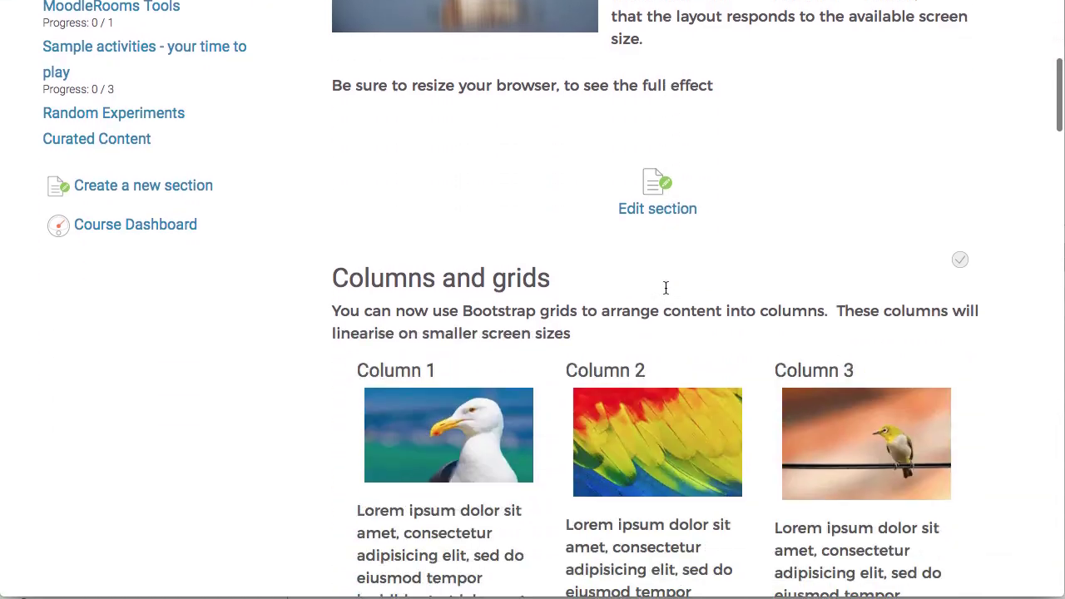
{"action": "scroll", "coordinate": [666, 288], "scroll_direction": "down", "scroll_amount": 10}
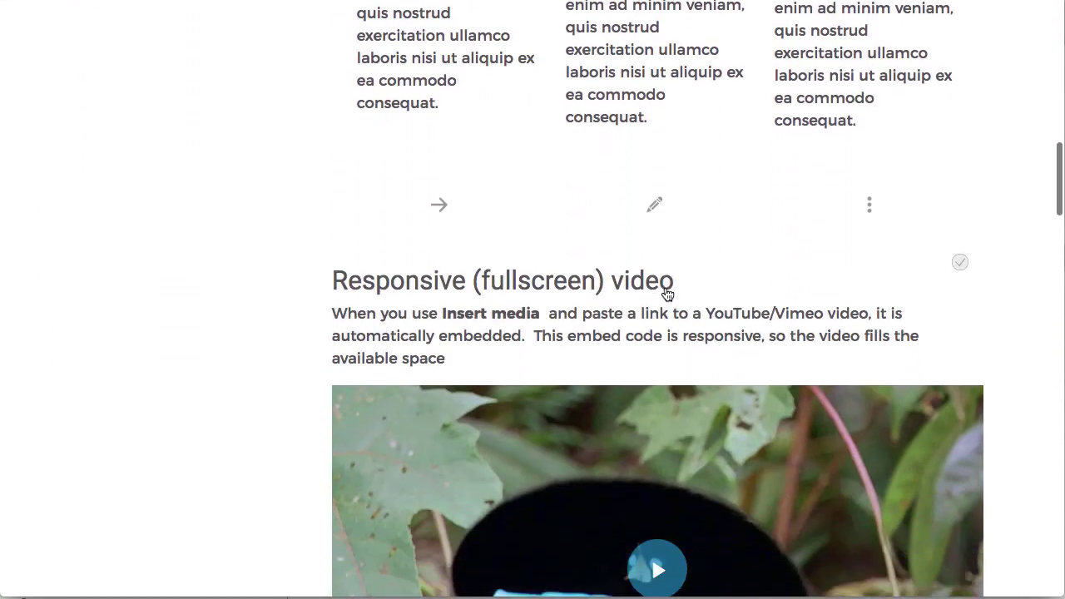
{"action": "scroll", "coordinate": [666, 295], "scroll_direction": "down", "scroll_amount": 3}
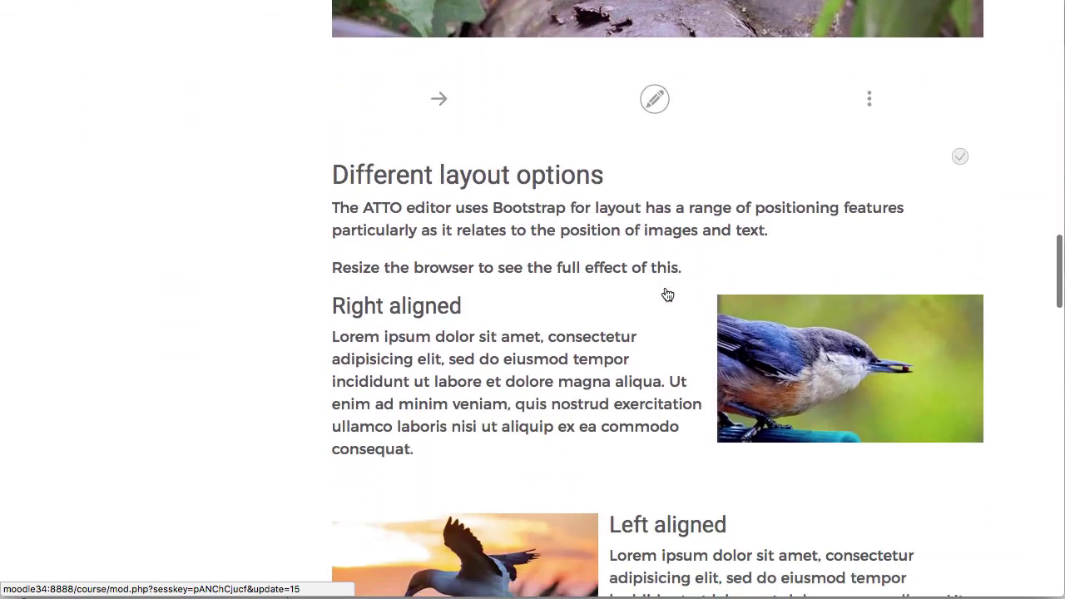
{"action": "scroll", "coordinate": [666, 293], "scroll_direction": "up", "scroll_amount": 20}
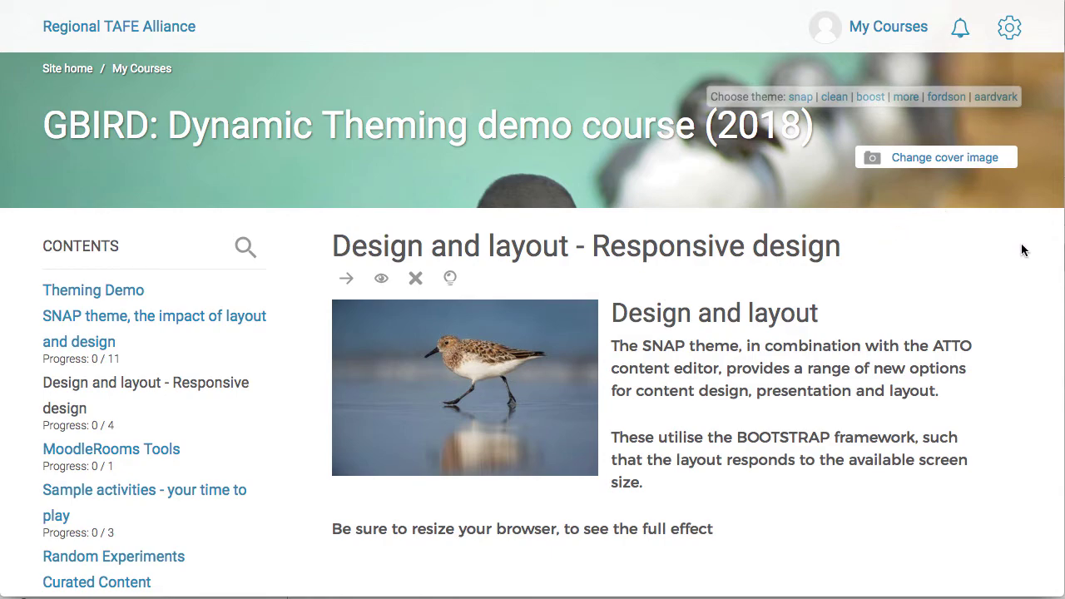
{"action": "scroll", "coordinate": [1022, 249], "scroll_direction": "down", "scroll_amount": 5}
{"action": "scroll", "coordinate": [1022, 249], "scroll_direction": "down", "scroll_amount": 2}
{"action": "scroll", "coordinate": [1022, 250], "scroll_direction": "down", "scroll_amount": 3}
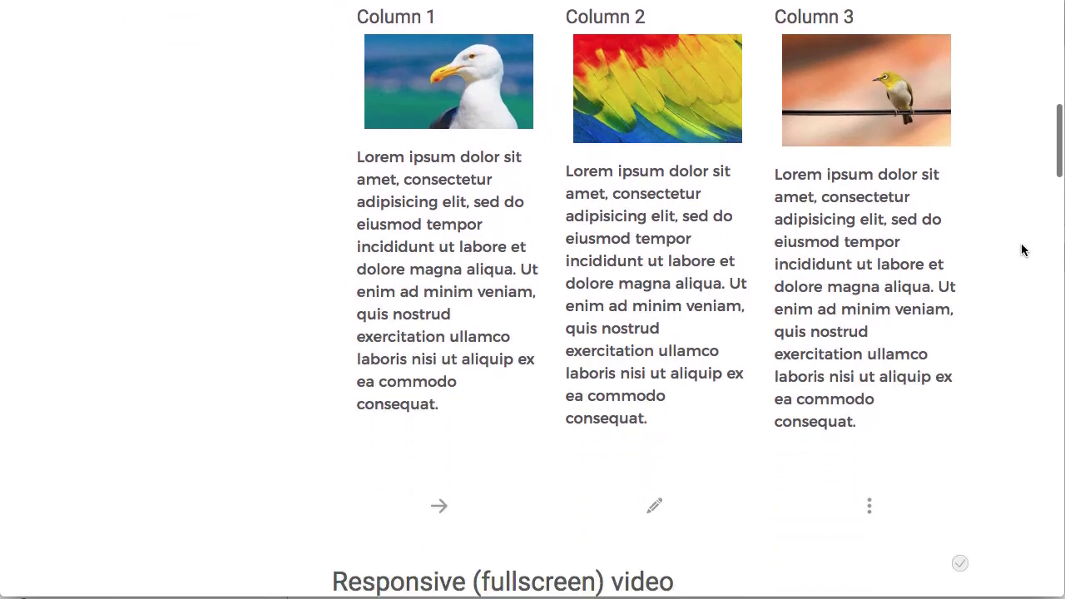
{"action": "scroll", "coordinate": [1022, 250], "scroll_direction": "up", "scroll_amount": 2}
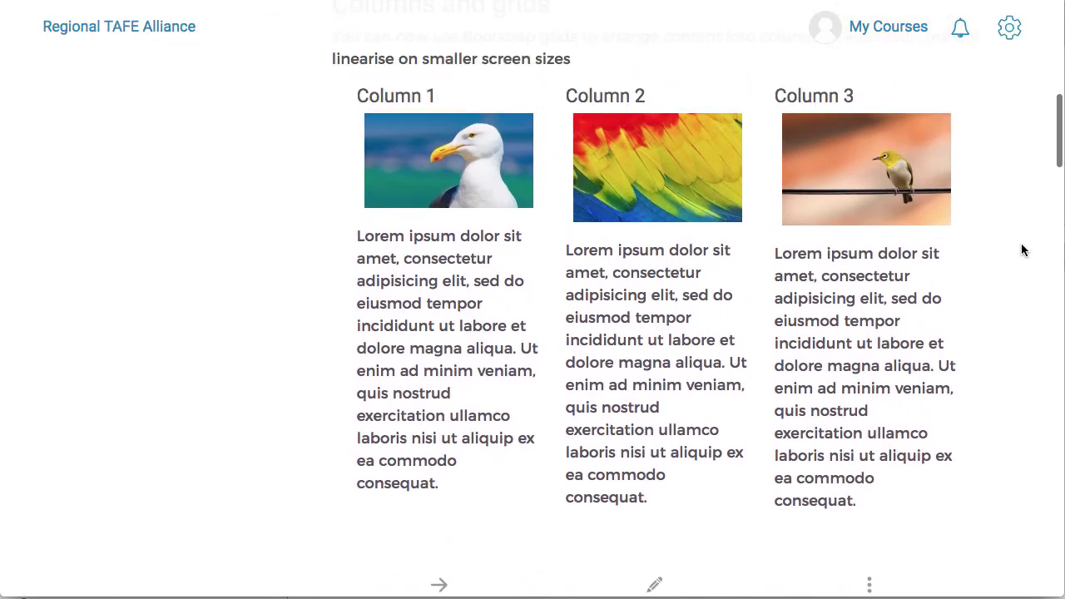
{"action": "scroll", "coordinate": [1023, 250], "scroll_direction": "down", "scroll_amount": 1}
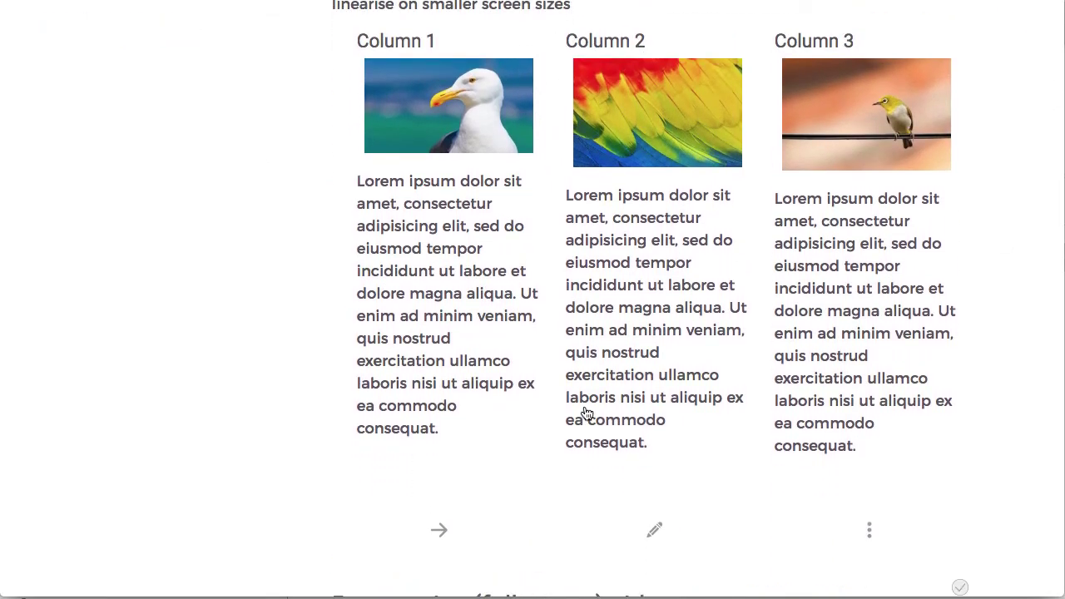
Step: View the Columns and grids label's edit settings, then return to the course main page via the breadcrumb
{"action": "left_click", "coordinate": [655, 531]}
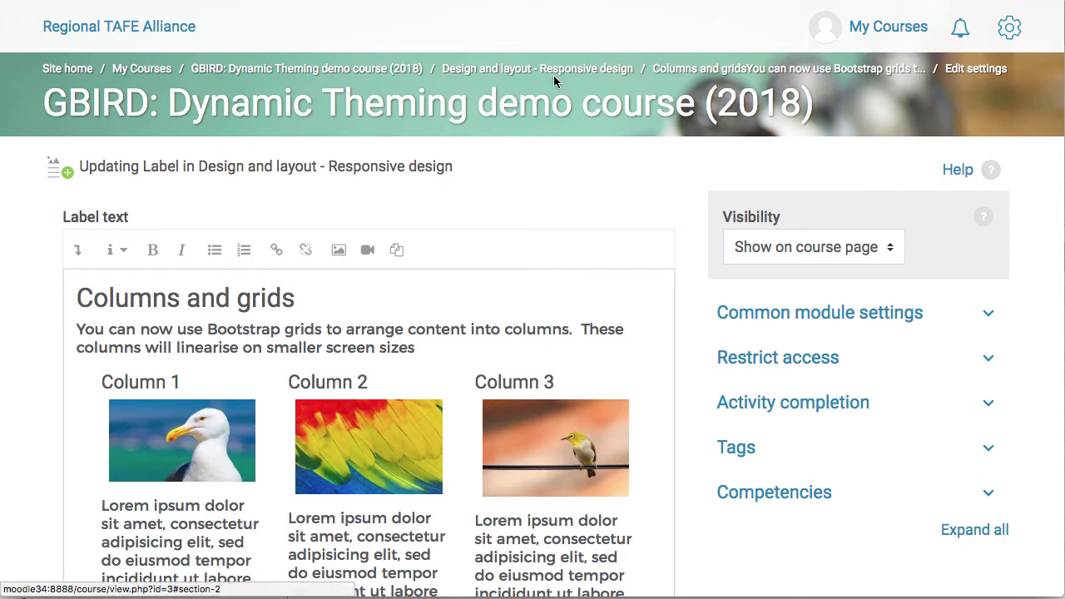
{"action": "left_click", "coordinate": [379, 75]}
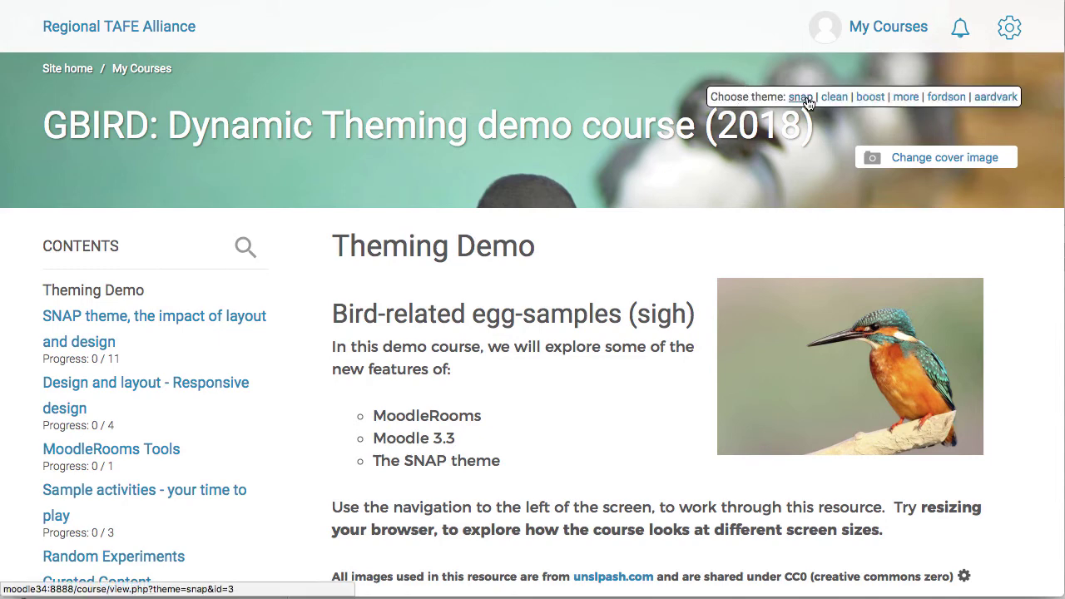
Step: Apply the clean theme to the demo course, review it, then switch to boost
{"action": "left_click", "coordinate": [834, 97]}
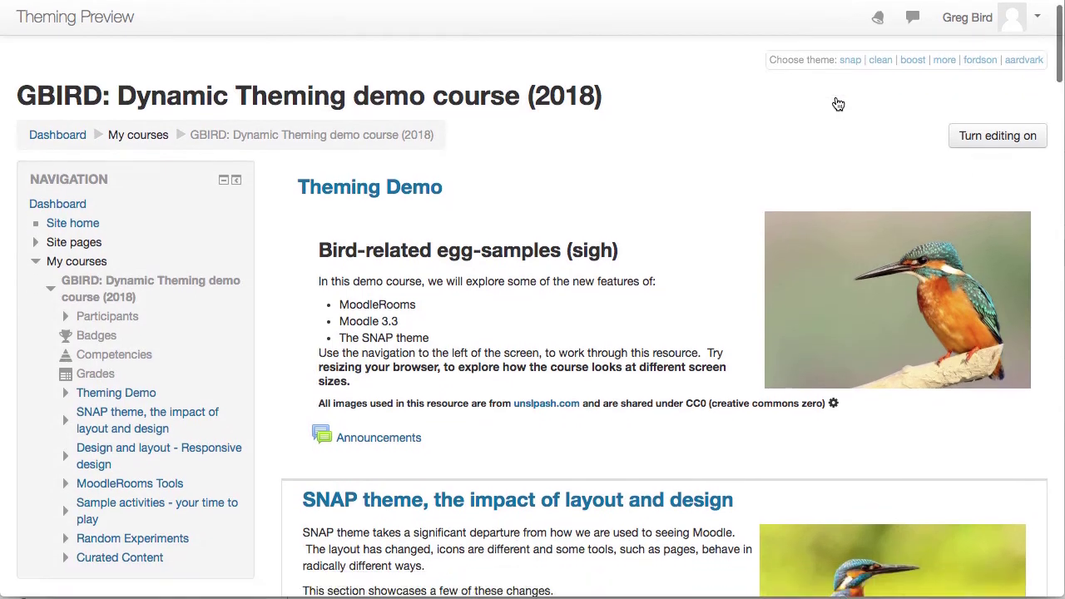
{"action": "scroll", "coordinate": [838, 104], "scroll_direction": "down", "scroll_amount": 15}
{"action": "scroll", "coordinate": [838, 104], "scroll_direction": "down", "scroll_amount": 5}
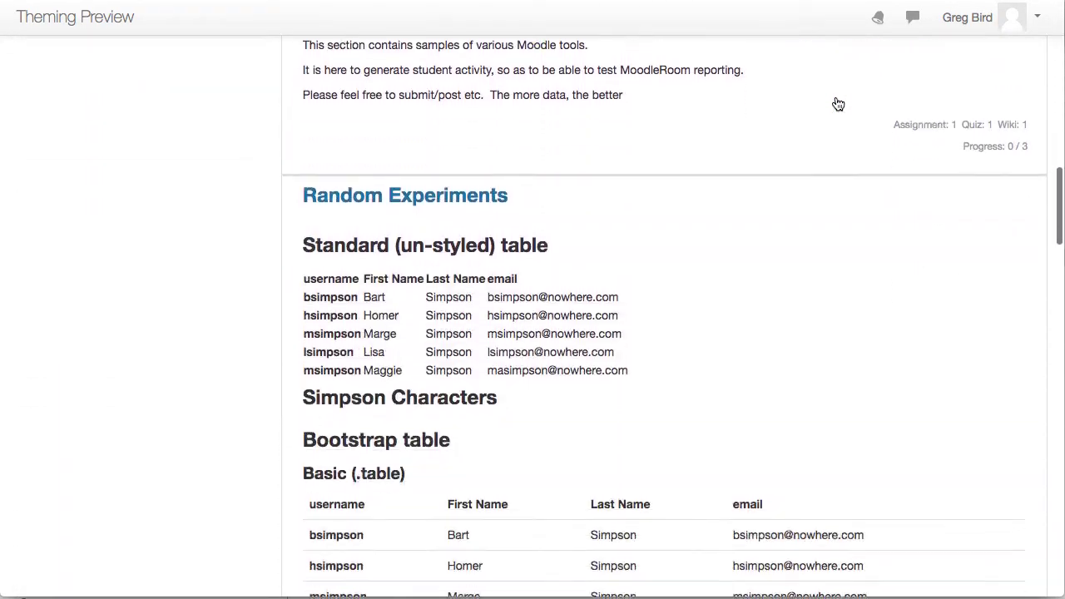
{"action": "scroll", "coordinate": [838, 104], "scroll_direction": "up", "scroll_amount": 20}
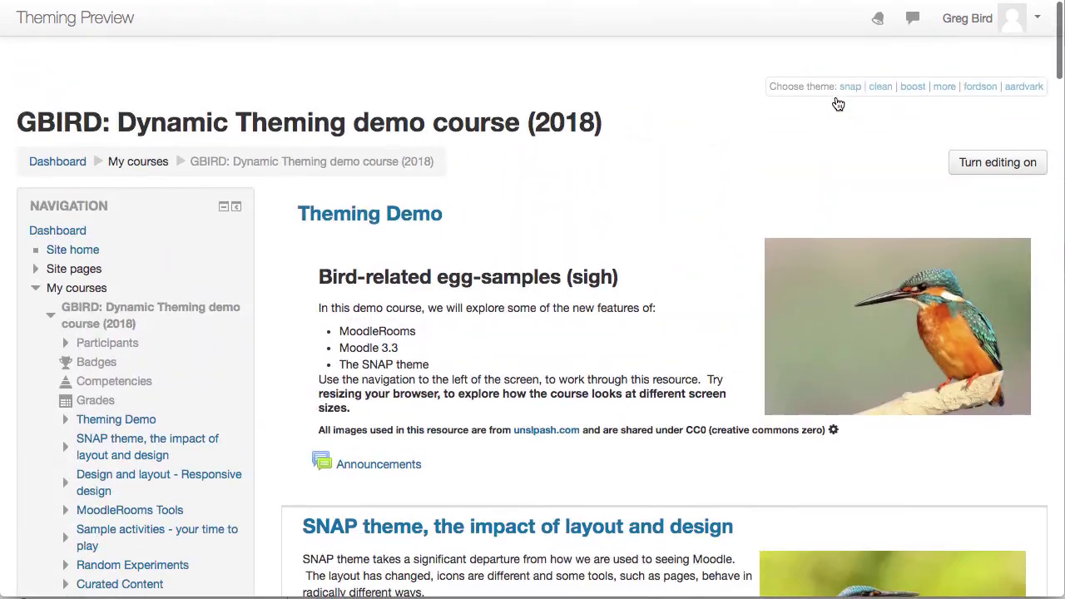
{"action": "left_click", "coordinate": [912, 87]}
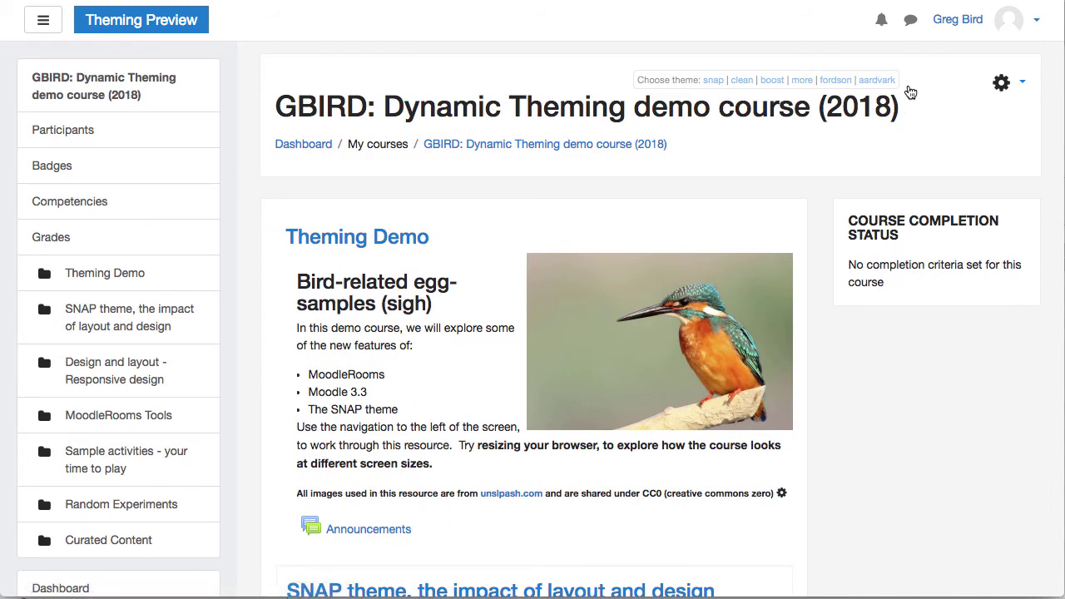
Step: Preview the course in the more, fordson and aardvark themes, then return to snap
{"action": "left_click", "coordinate": [802, 82]}
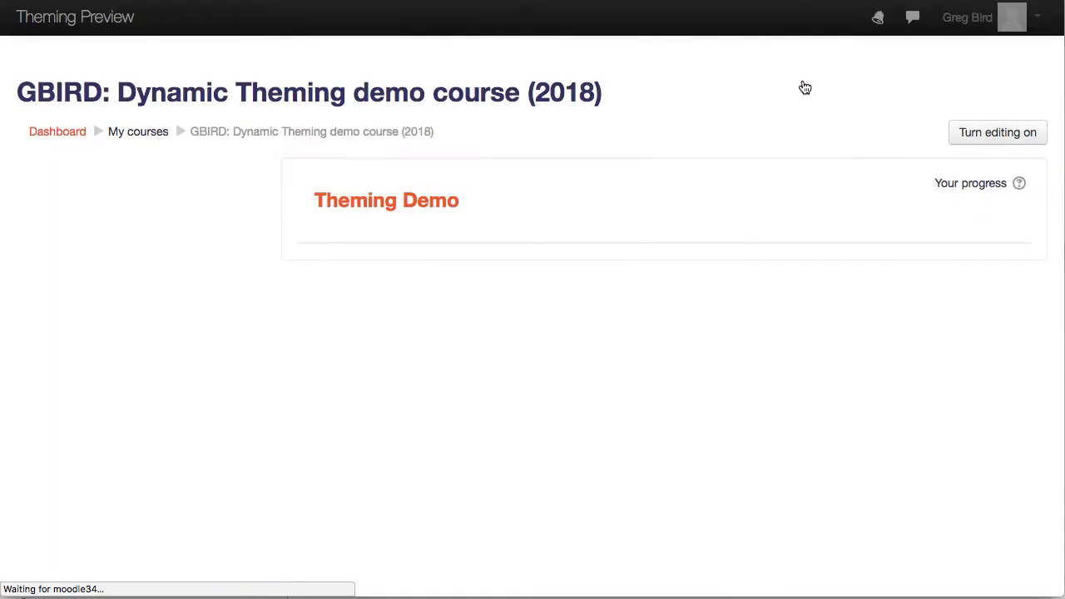
{"action": "left_click", "coordinate": [979, 90]}
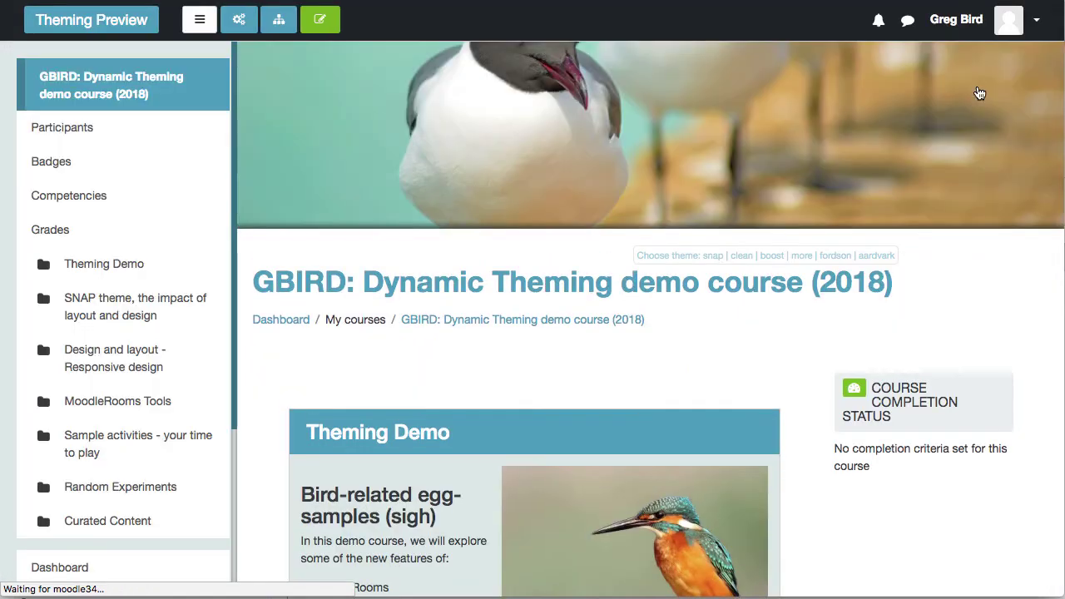
{"action": "scroll", "coordinate": [913, 189], "scroll_direction": "down", "scroll_amount": 1}
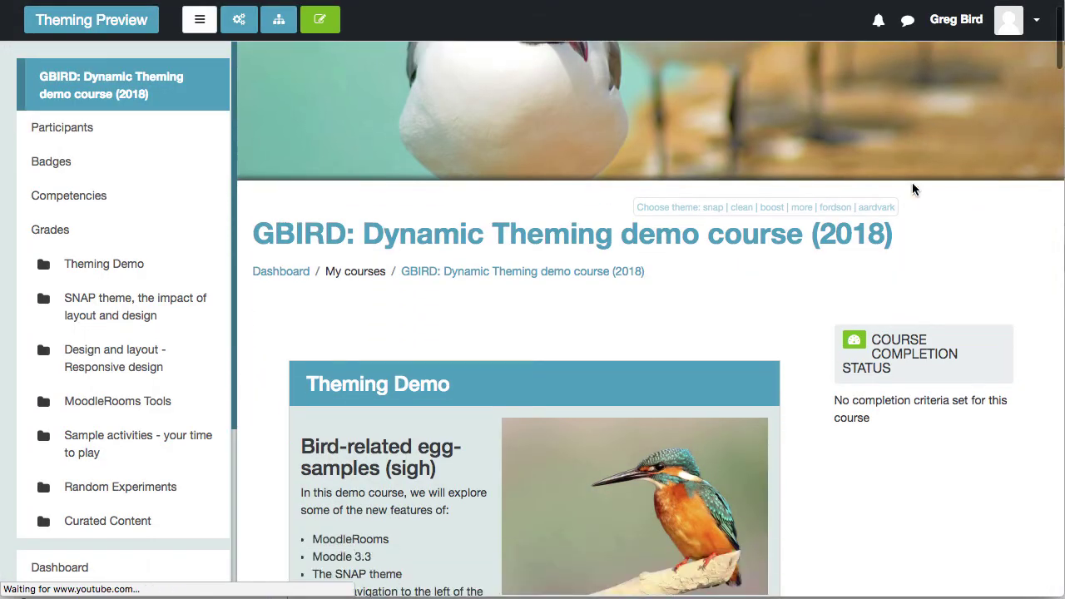
{"action": "left_click", "coordinate": [877, 207]}
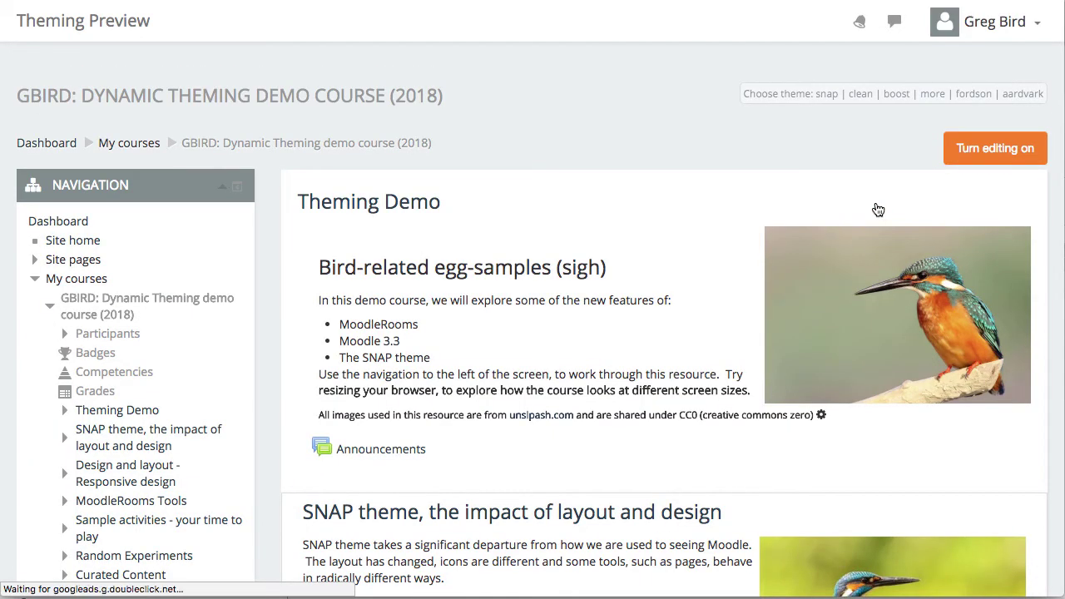
{"action": "left_click", "coordinate": [833, 97]}
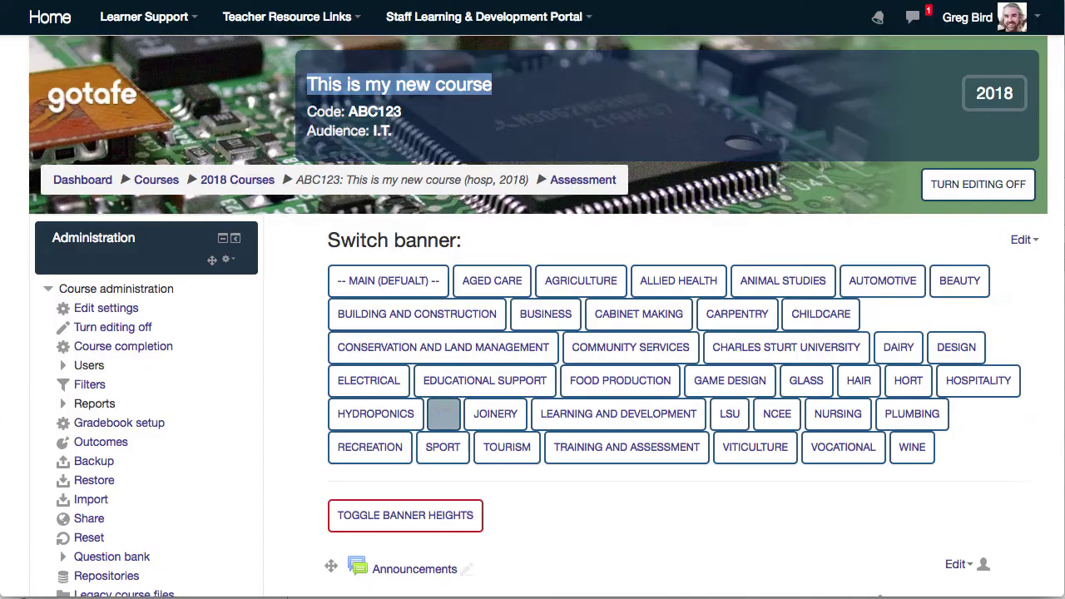
Step: Preview the course header banner for Agriculture, Allied Health and then Childcare
{"action": "left_click", "coordinate": [543, 281]}
{"action": "left_click", "coordinate": [682, 281]}
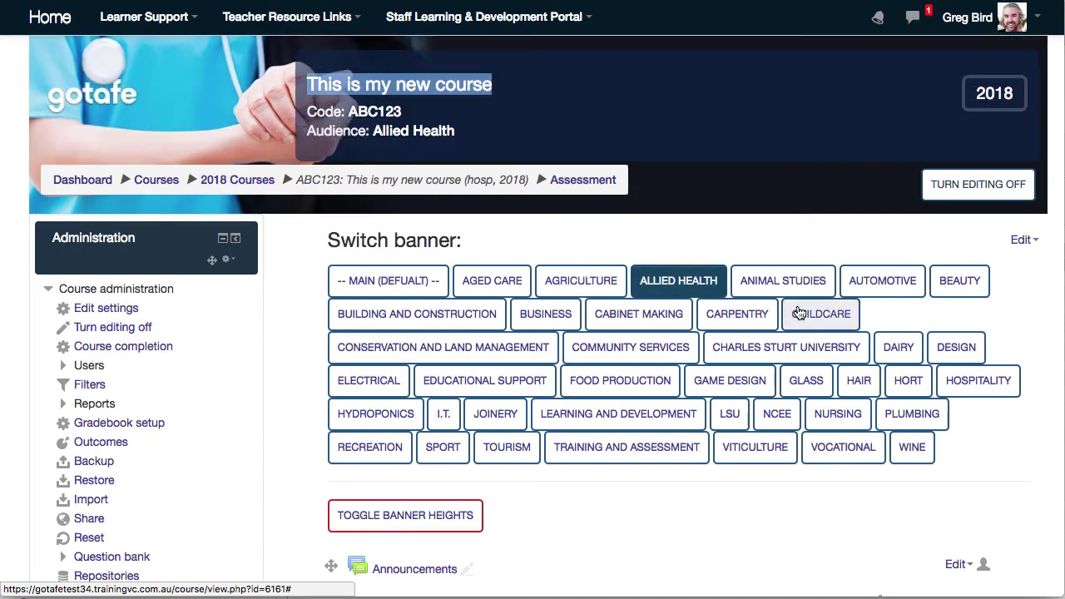
{"action": "left_click", "coordinate": [799, 312]}
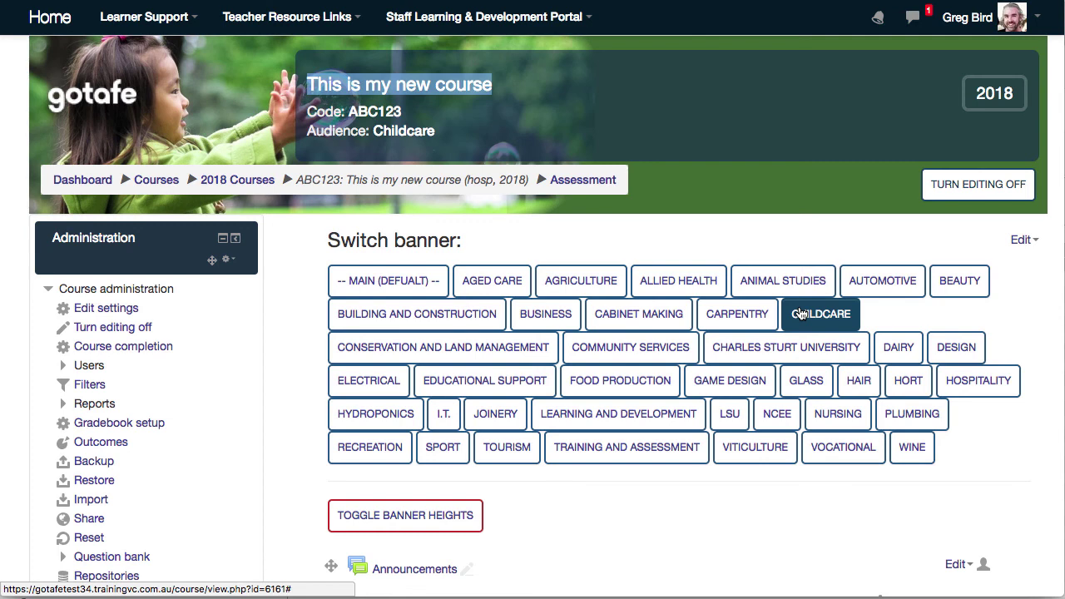
Step: Review the course page, then switch the header banner back to Agriculture
{"action": "scroll", "coordinate": [815, 361], "scroll_direction": "down", "scroll_amount": 10}
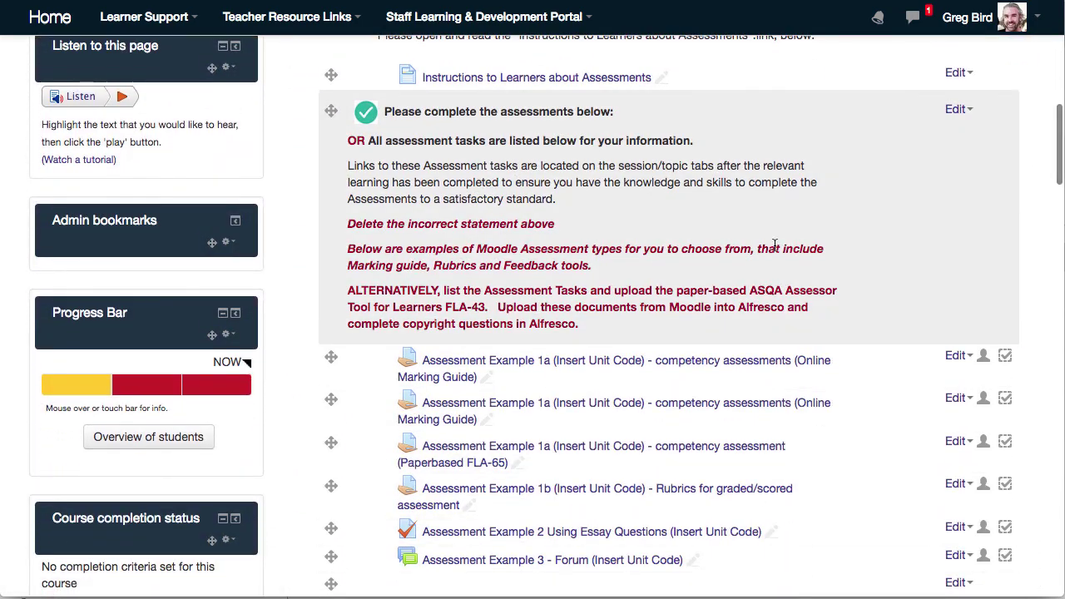
{"action": "scroll", "coordinate": [767, 238], "scroll_direction": "up", "scroll_amount": 10}
{"action": "scroll", "coordinate": [769, 238], "scroll_direction": "down", "scroll_amount": 1}
{"action": "scroll", "coordinate": [770, 240], "scroll_direction": "down", "scroll_amount": 6}
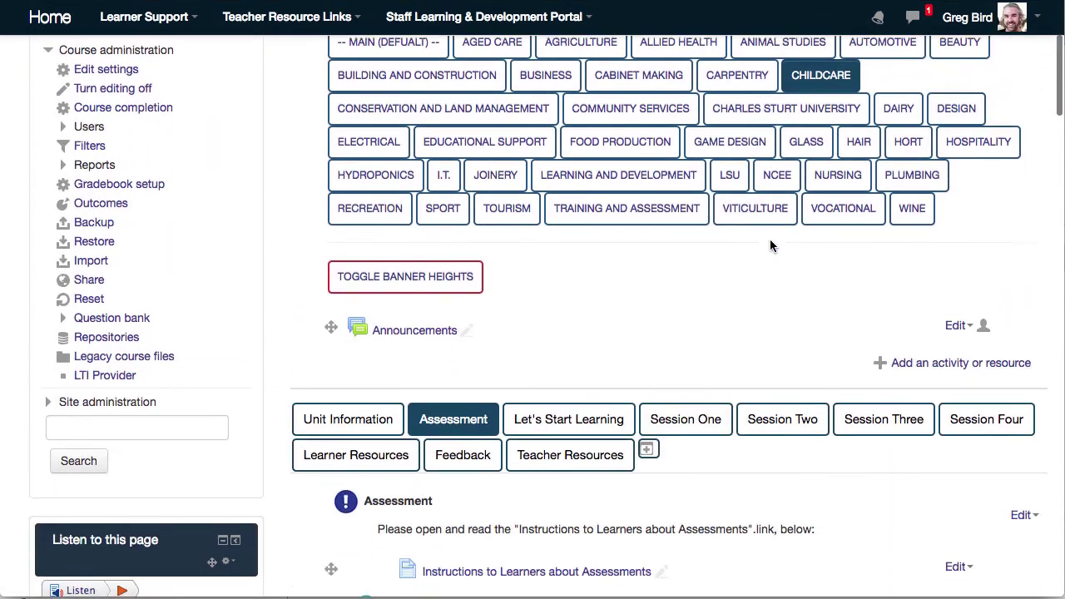
{"action": "scroll", "coordinate": [770, 245], "scroll_direction": "down", "scroll_amount": 1}
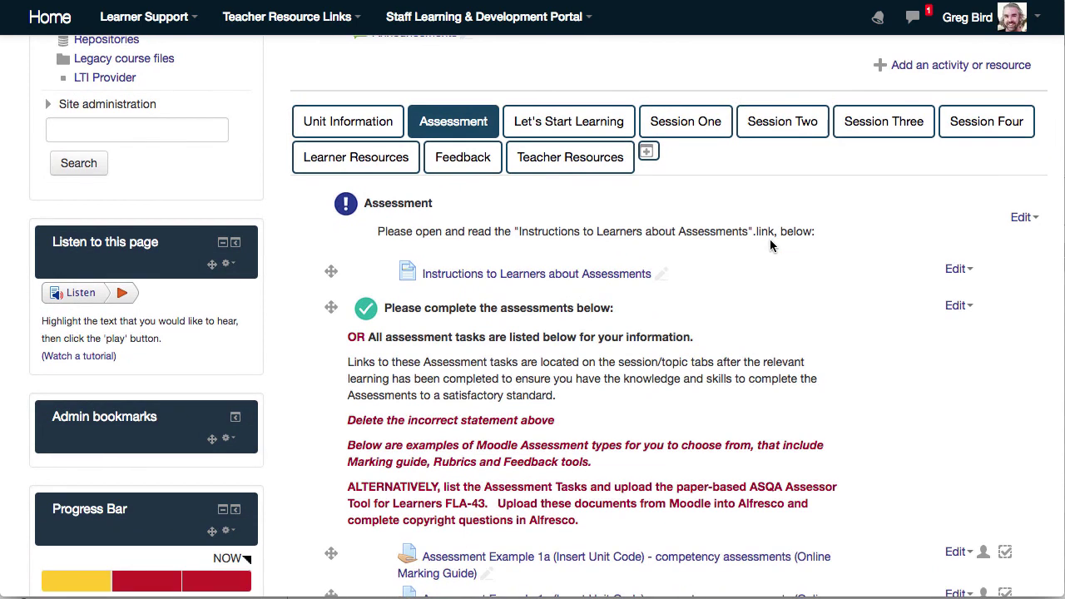
{"action": "scroll", "coordinate": [617, 278], "scroll_direction": "up", "scroll_amount": 7}
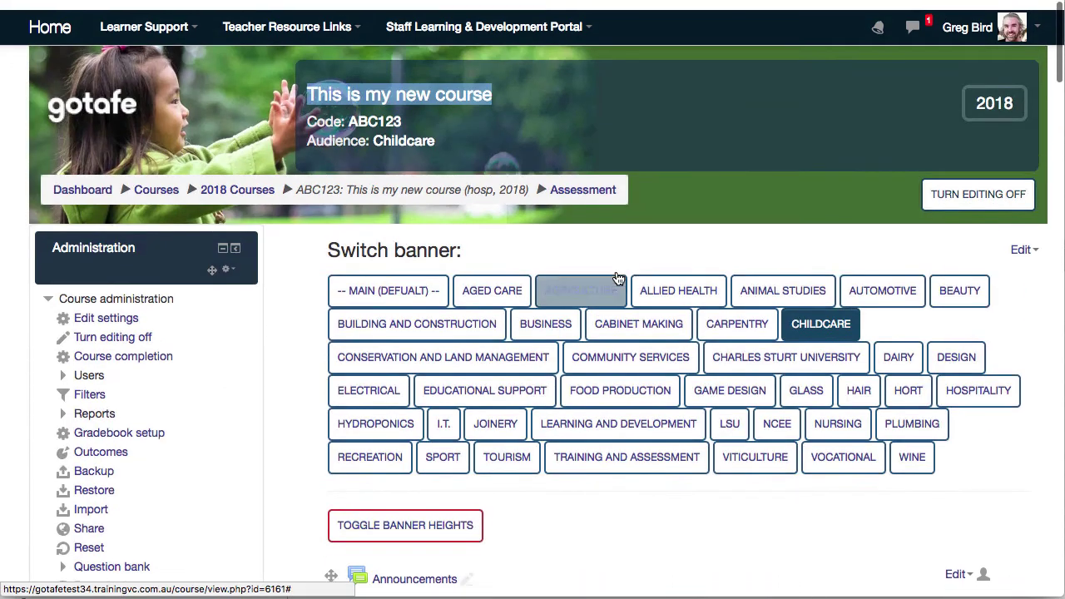
{"action": "left_click", "coordinate": [618, 278]}
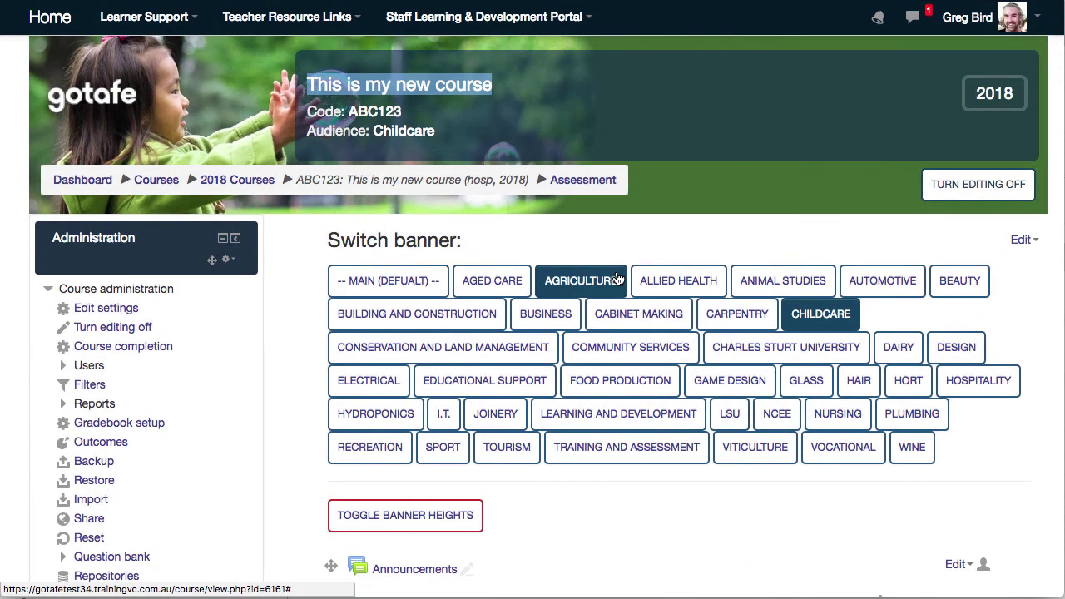